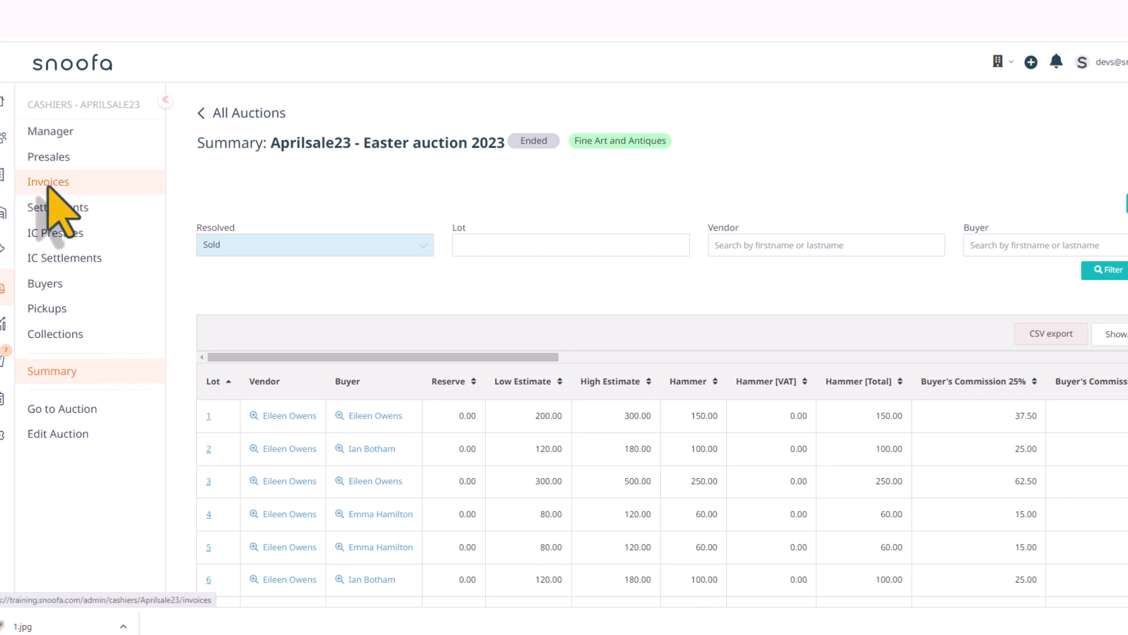
- Generate all invoices for the Aprilsale23 auction and send the questionnaire notifications to every invoiced client who has not answered
click(76, 182)
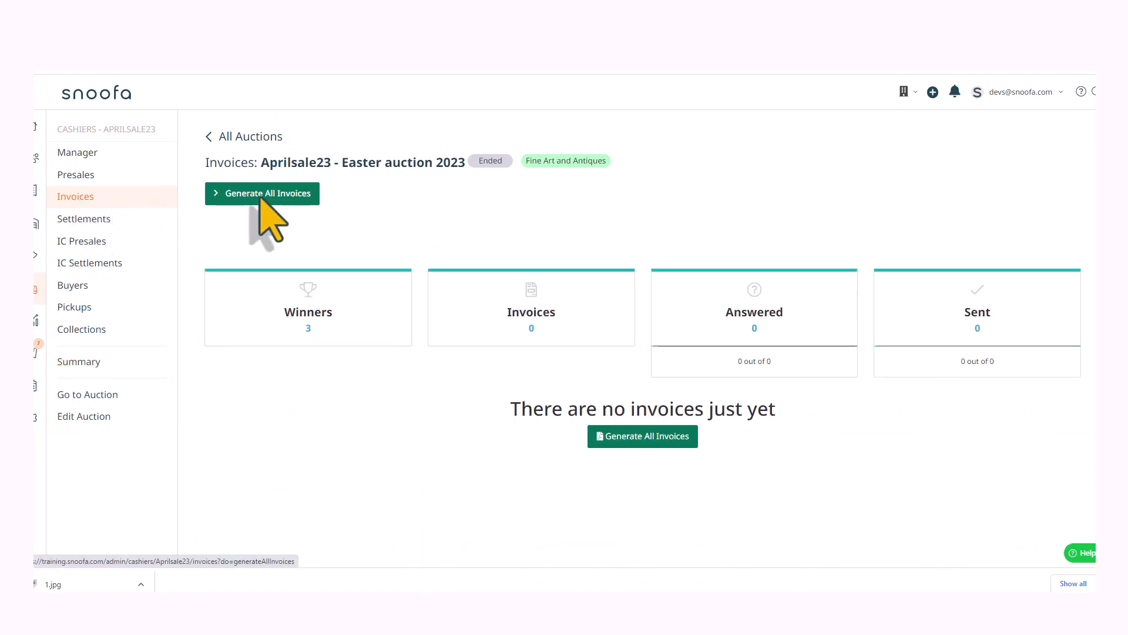
click(264, 197)
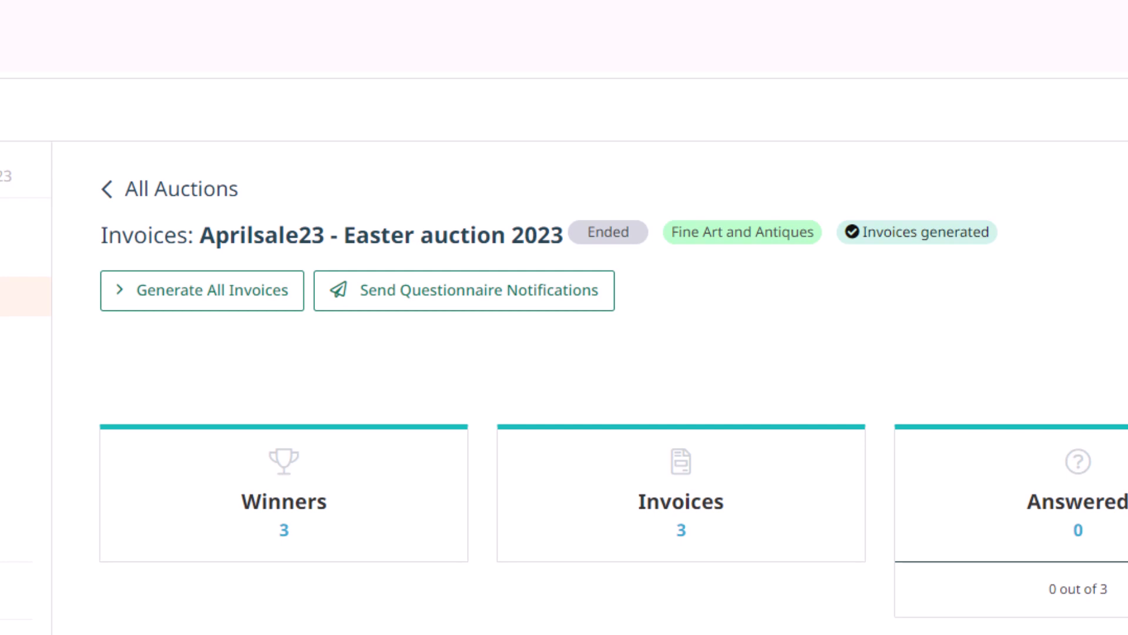
click(473, 290)
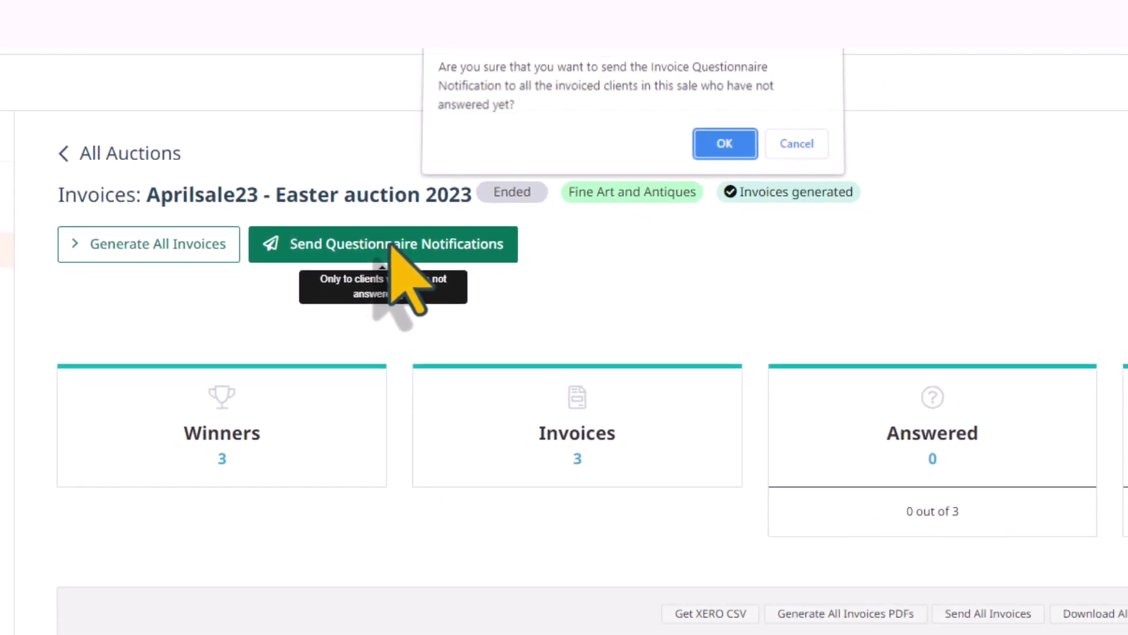
key(Return)
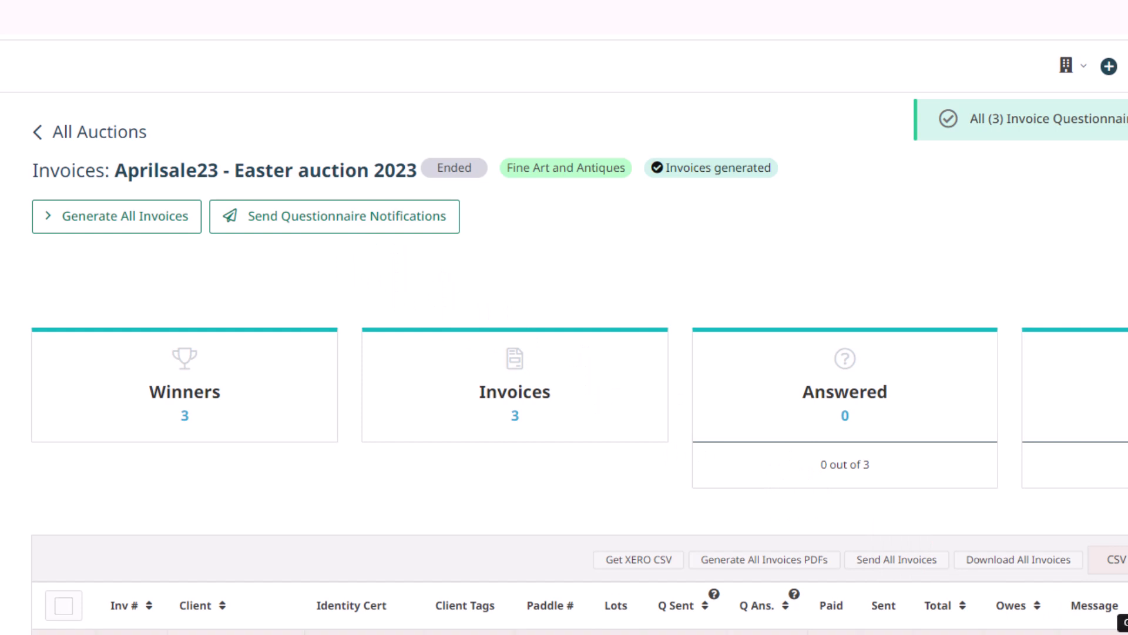
- Select the first invoice in the list and look through its bulk actions, including Send Invoice Questionnaires, without applying any
scroll(565, 353, down, 3)
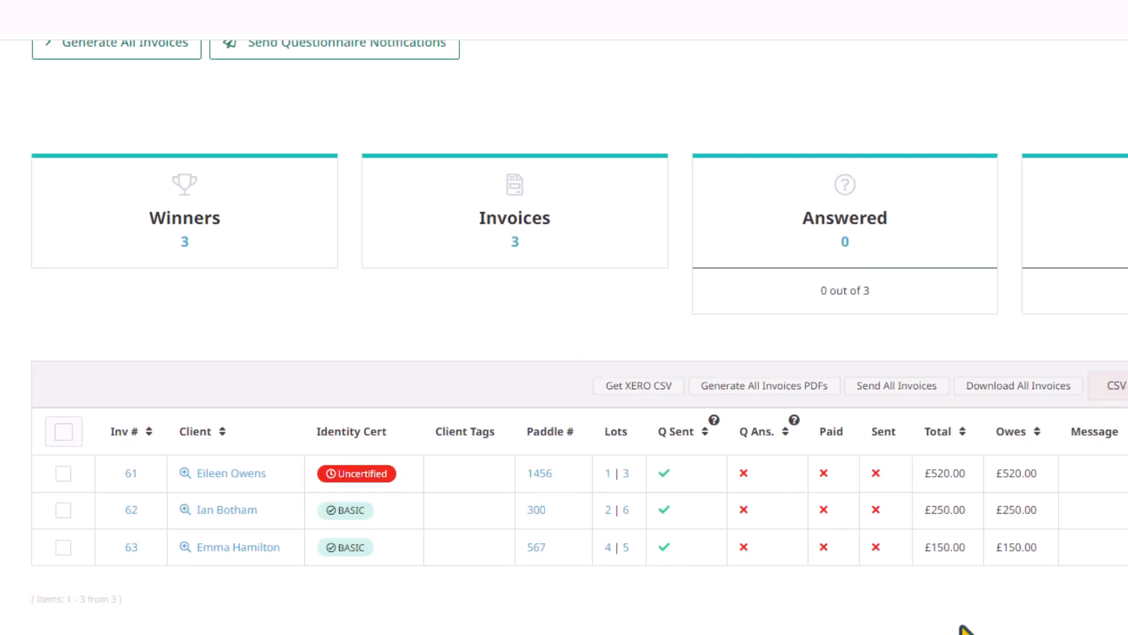
click(63, 473)
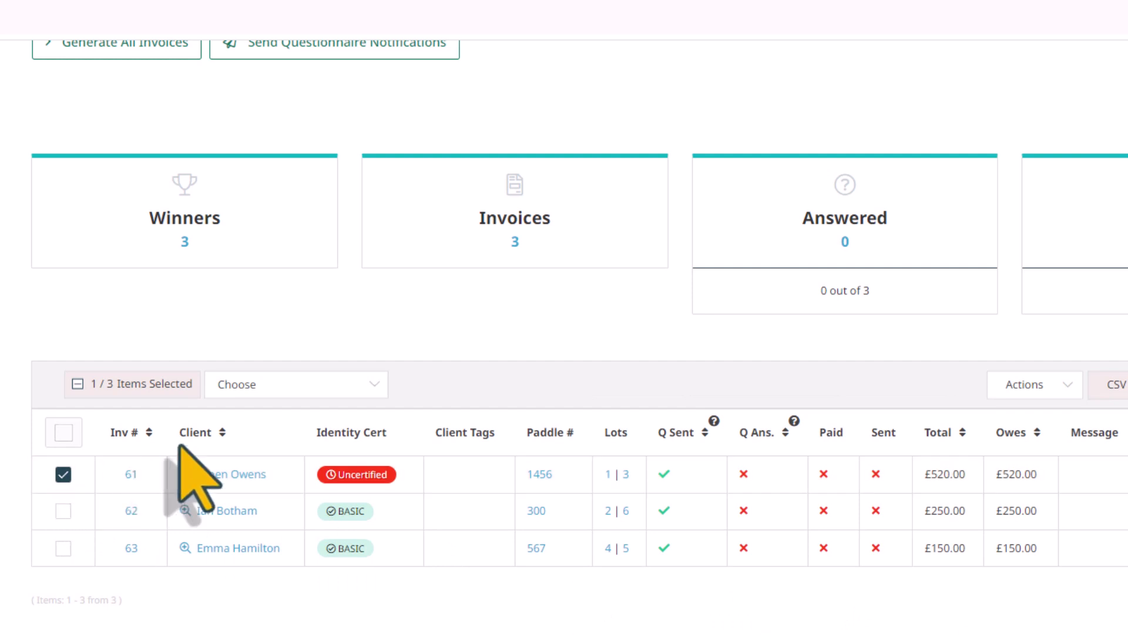
click(369, 391)
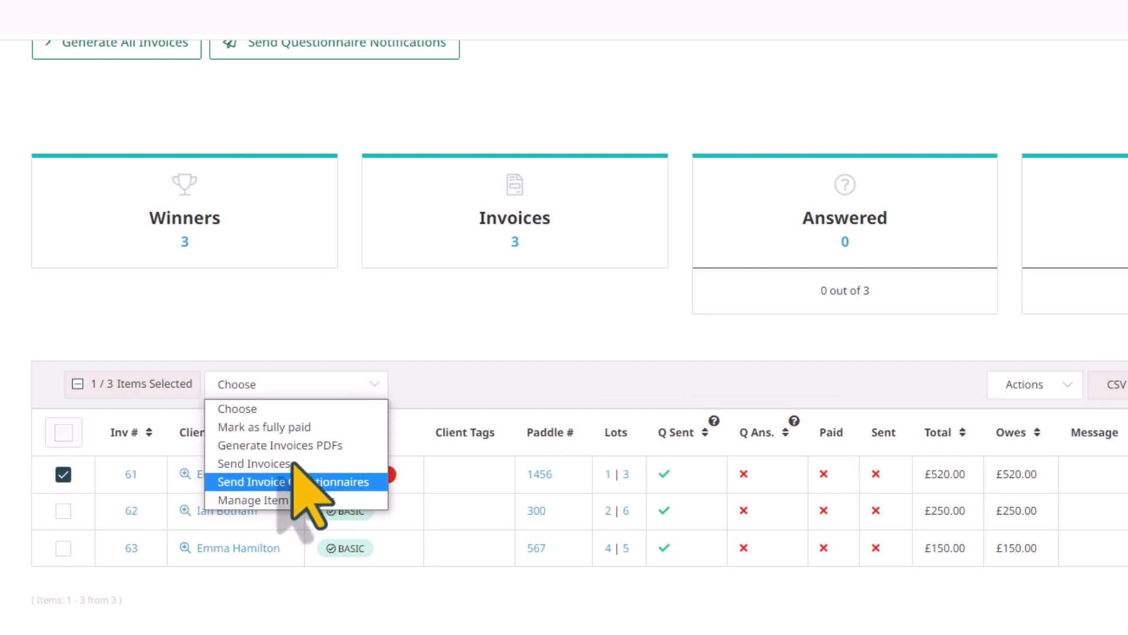
click(63, 474)
click(63, 474)
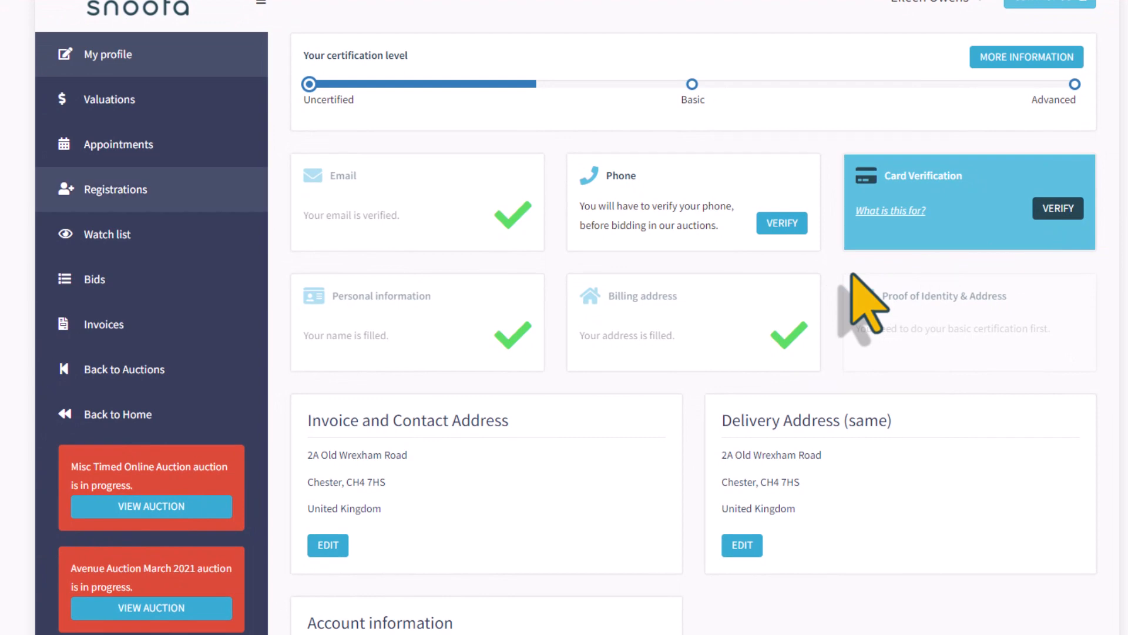
- In the client portal, open the questionnaire of the Easter auction 2023 invoice and choose Collection by appointment in the office
click(114, 329)
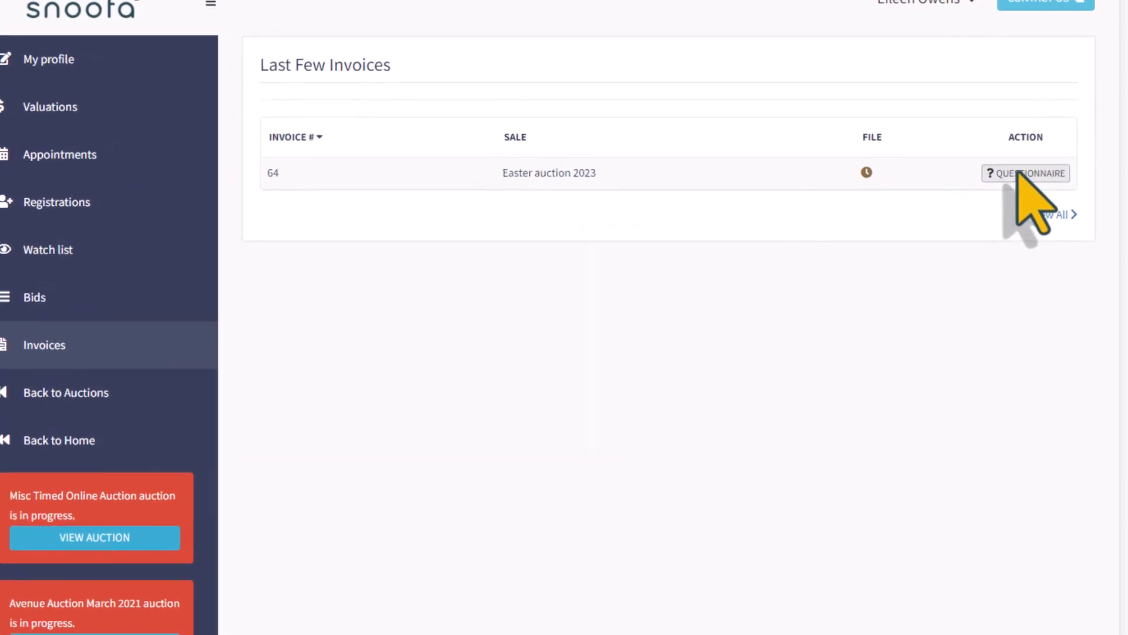
click(1025, 174)
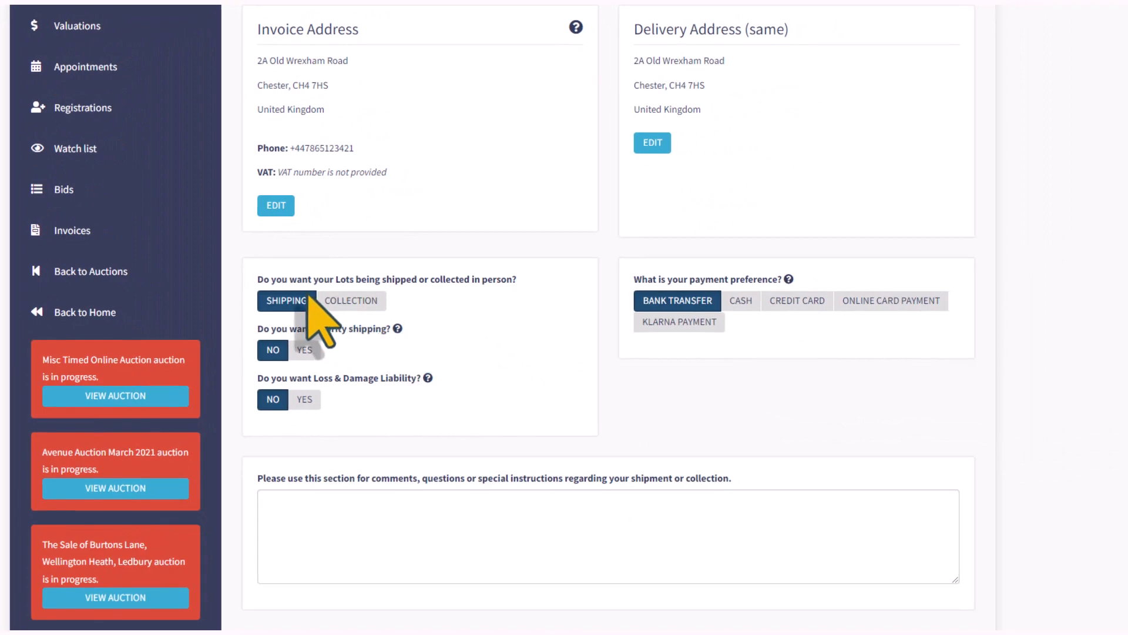
click(355, 301)
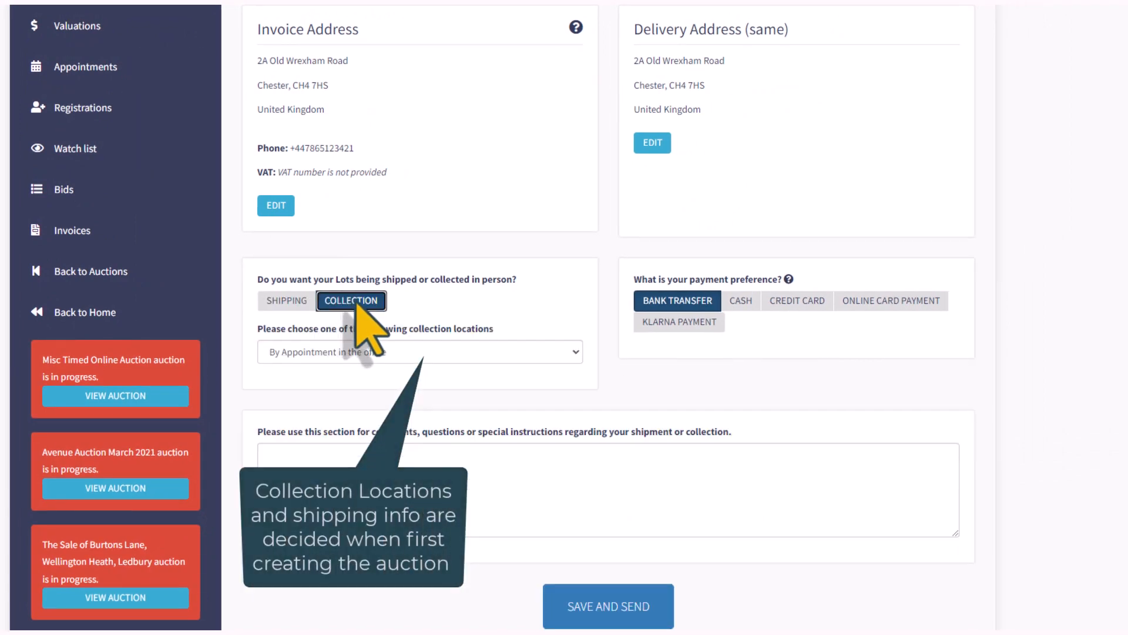
click(561, 360)
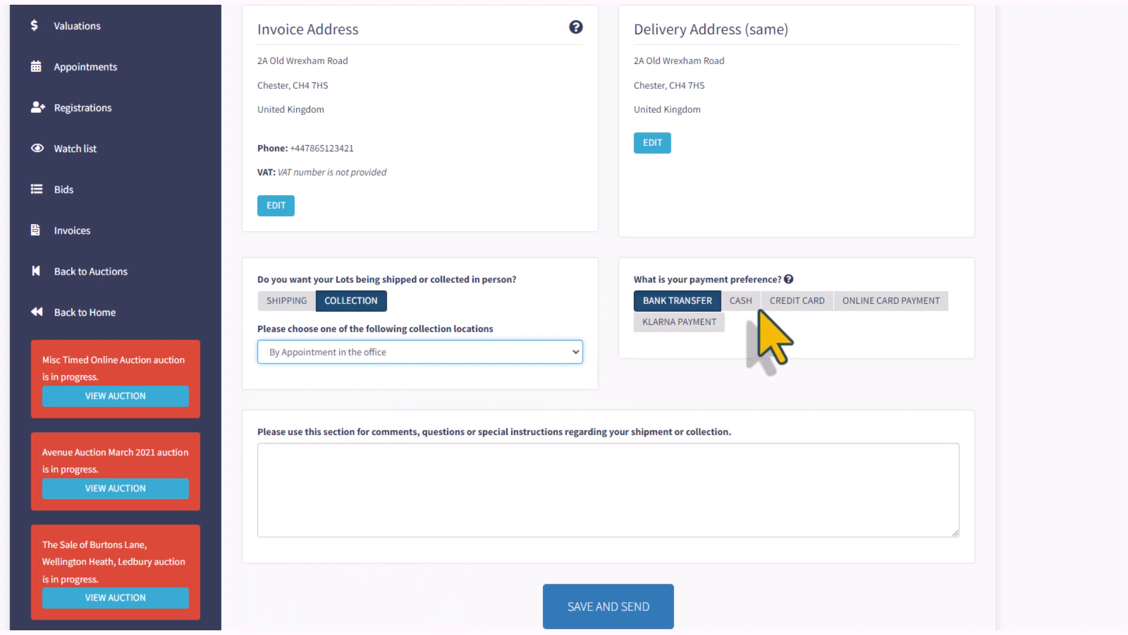
- Choose Online Card Payment, submit the questionnaire with the comment "I will collect the item myself, do you have packaging materials?" and open the invoice details
click(881, 303)
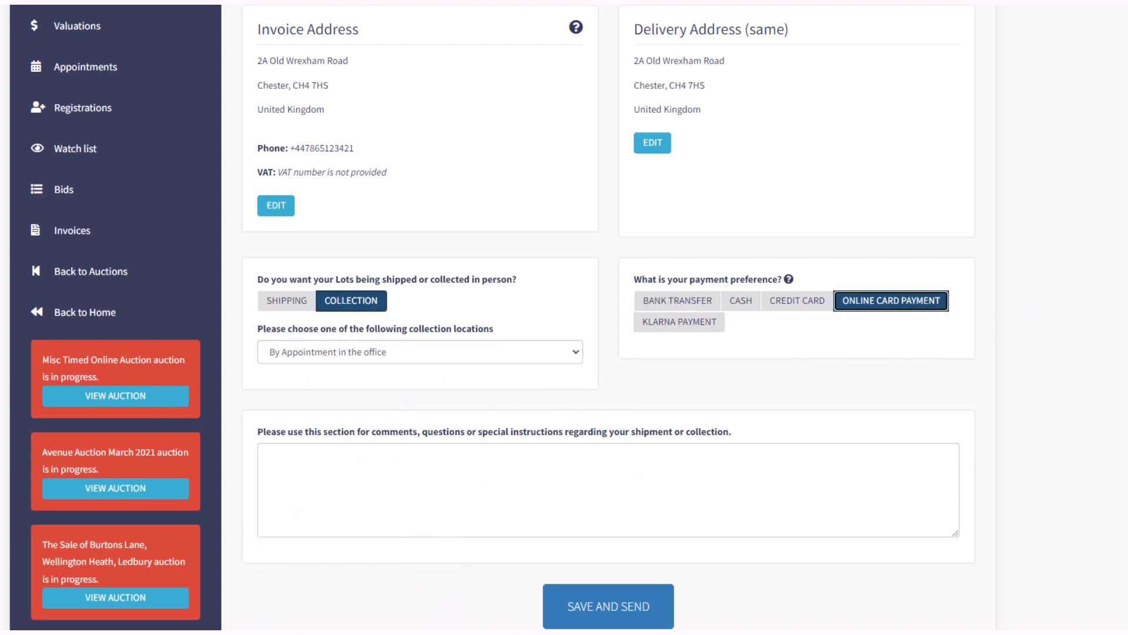
click(609, 490)
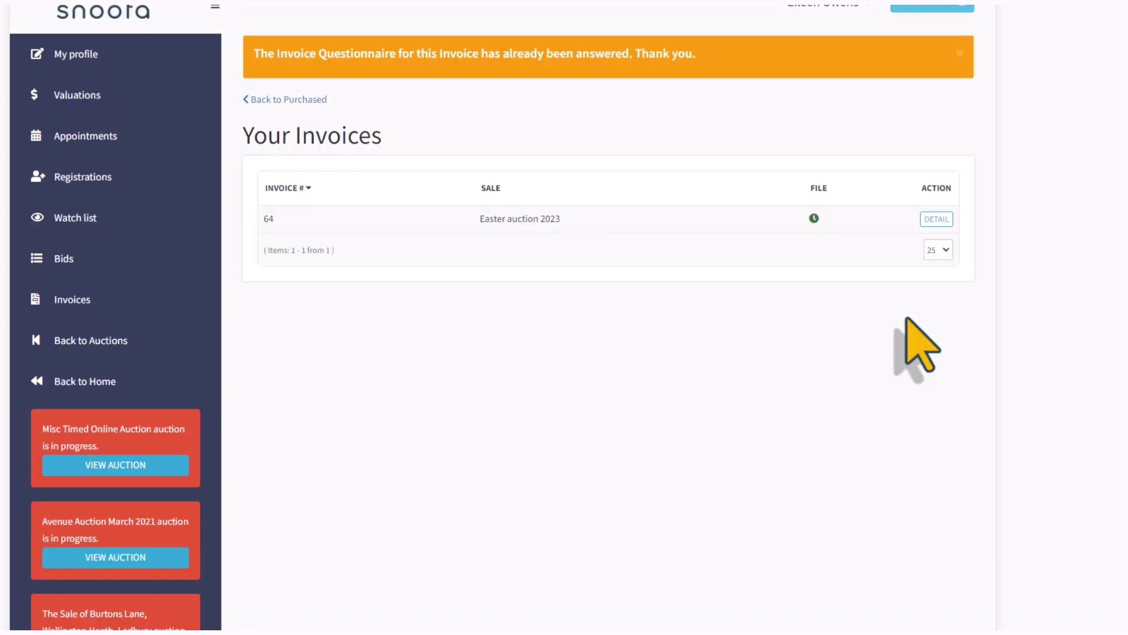
click(935, 218)
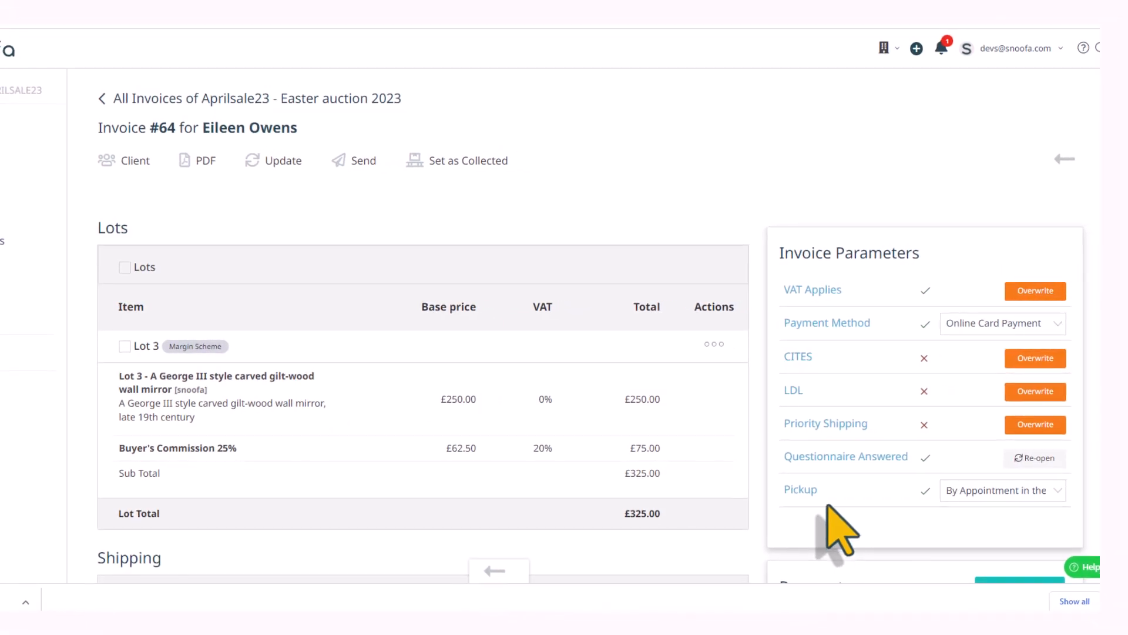
- In the auctioneer's admin site, review the answered invoice's parameters, its Pickup options, its totals and the client's comment
scroll(828, 503, down, 2)
scroll(814, 451, up, 2)
scroll(813, 455, down, 2)
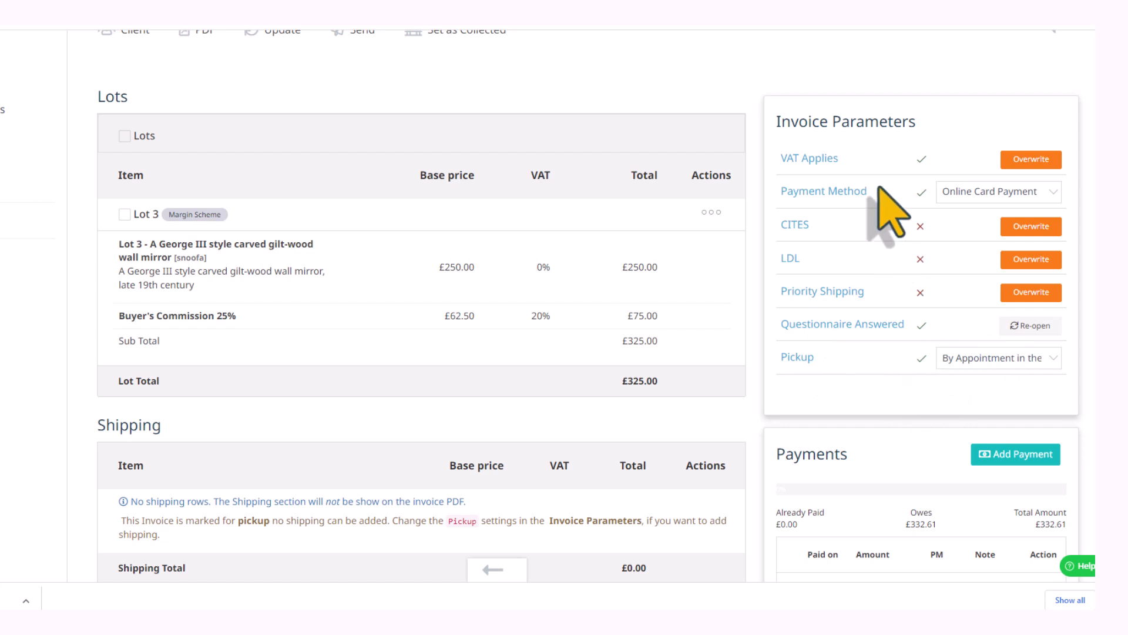
click(958, 363)
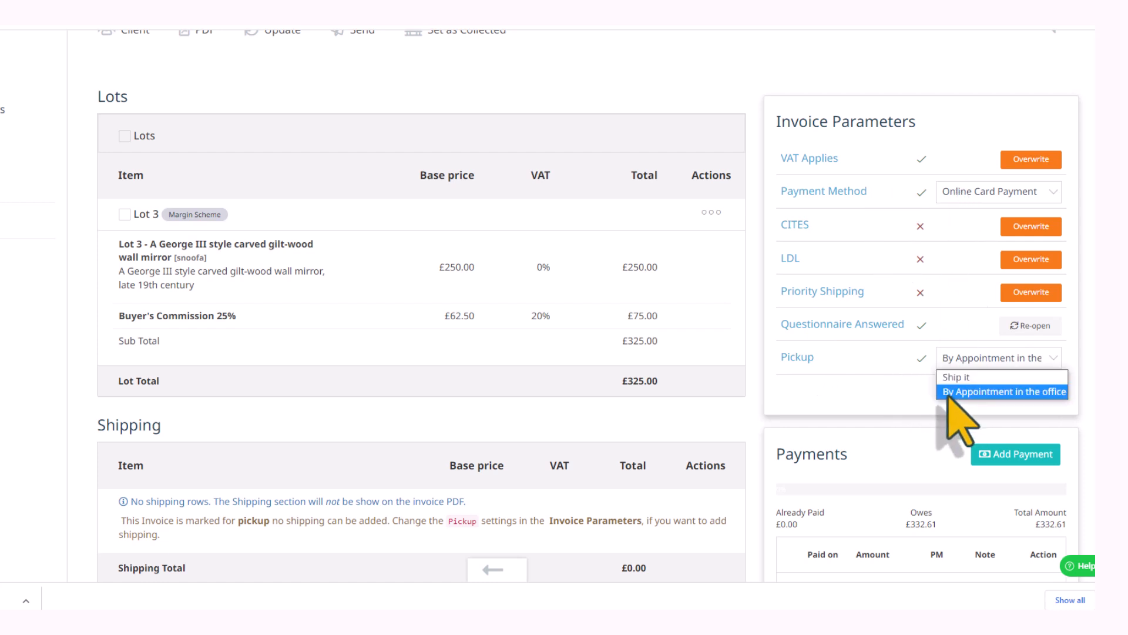
click(949, 397)
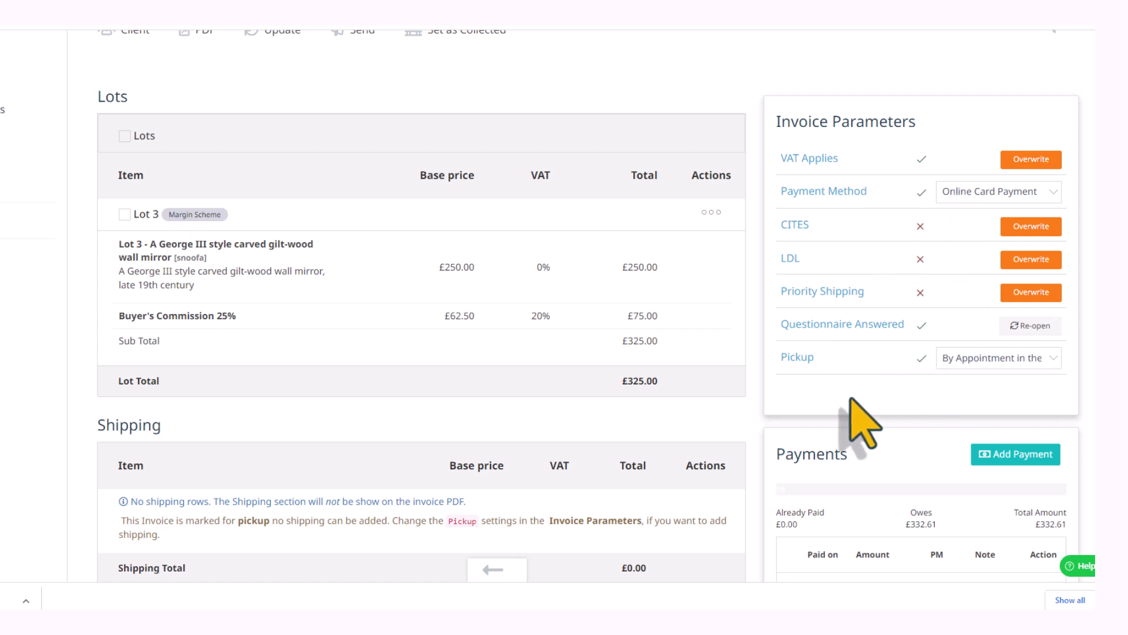
scroll(852, 411, down, 4)
scroll(860, 423, down, 3)
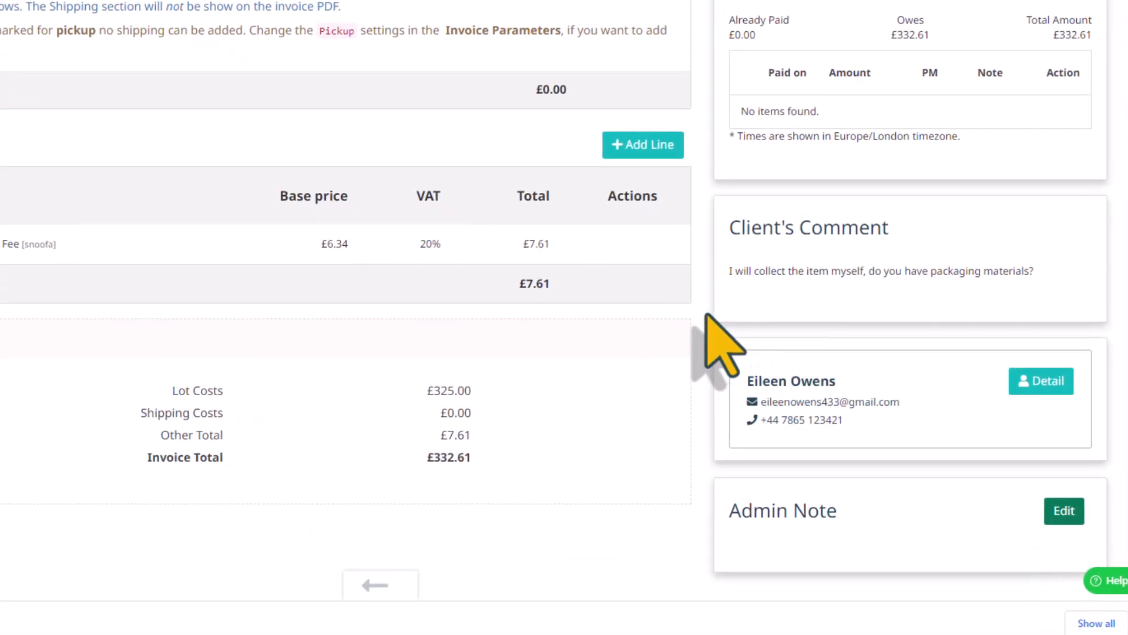
scroll(560, 262, up, 9)
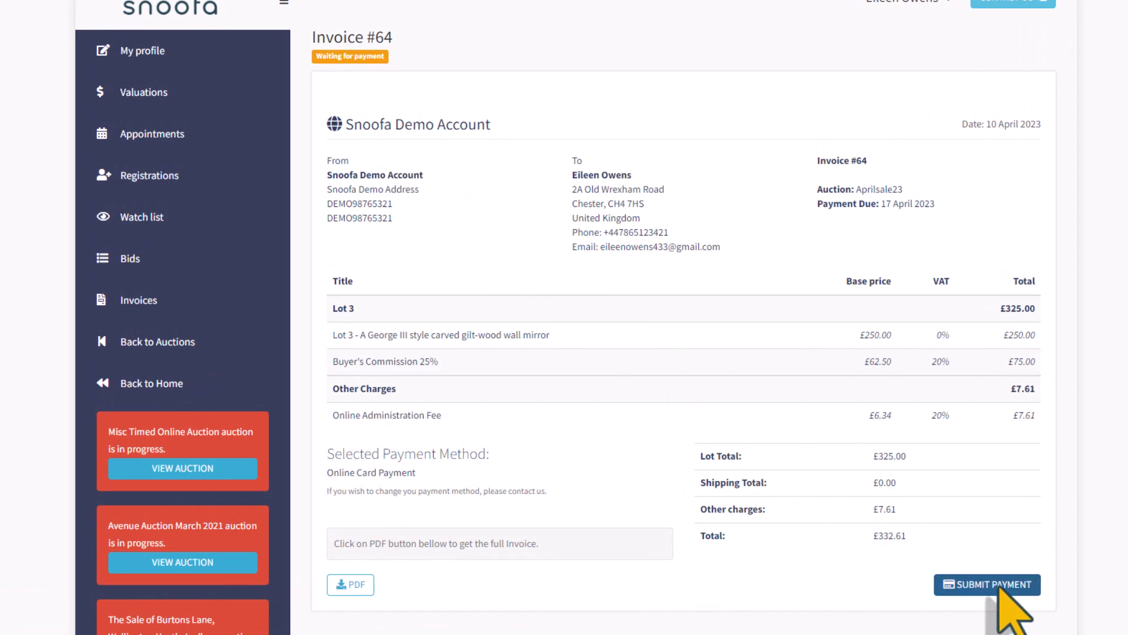
- From the client portal, open the PDF of the Easter auction 2023 invoice and read through both pages
click(350, 584)
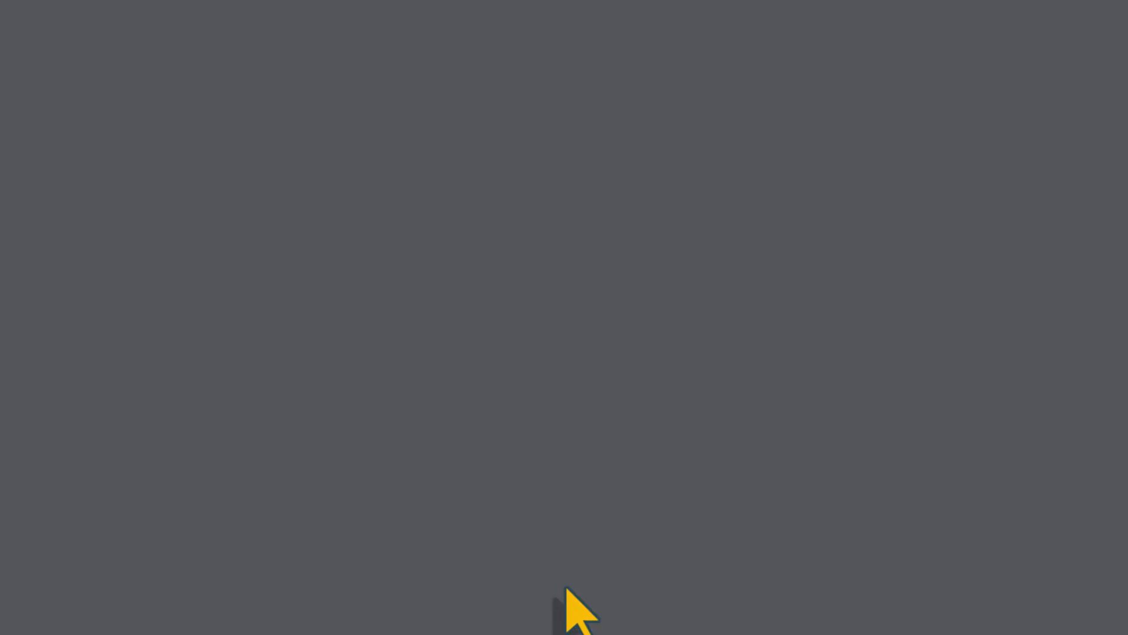
scroll(1037, 370, down, 2)
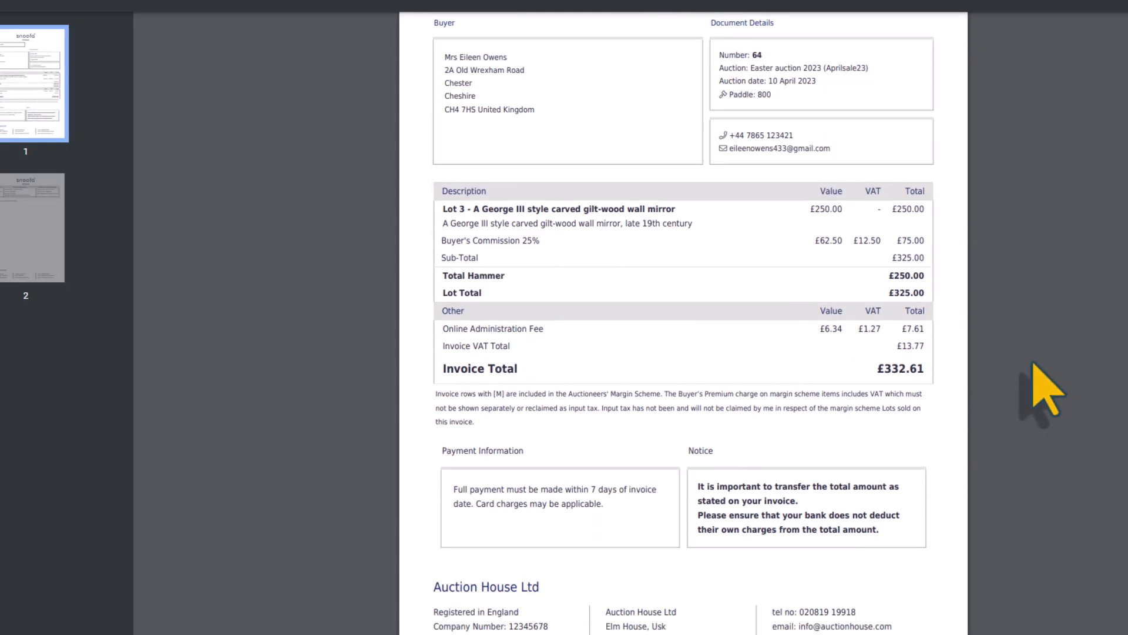
scroll(1037, 370, down, 7)
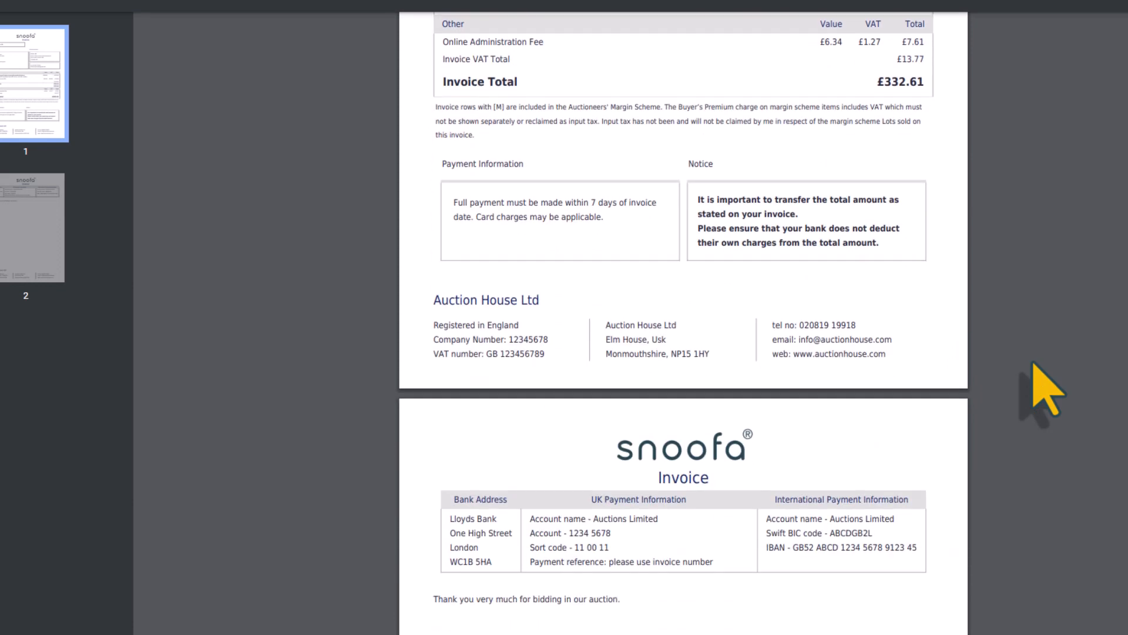
scroll(1037, 370, up, 1)
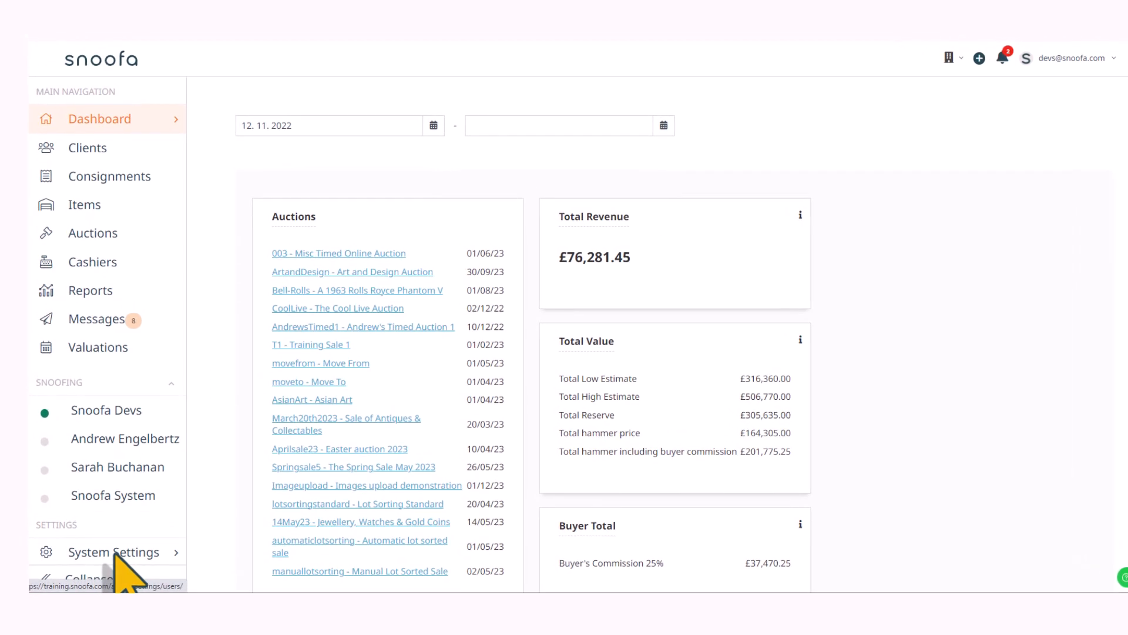
- In the admin site's general system settings, expand the Invoice Settings and find the Invoice Questionnaire Enabled option
click(115, 554)
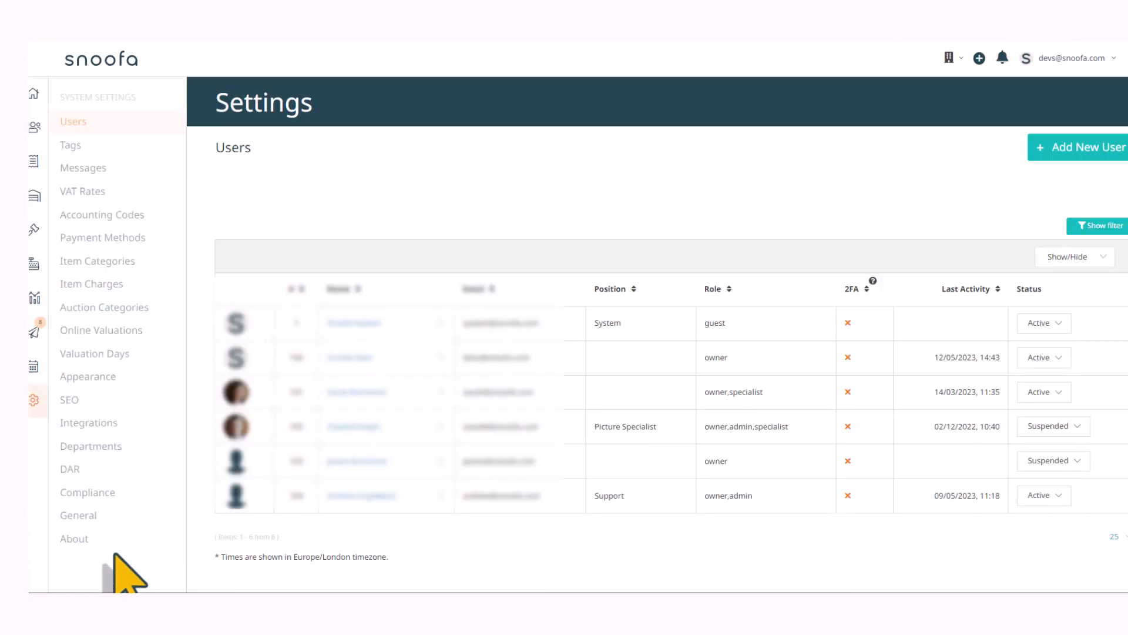
click(99, 517)
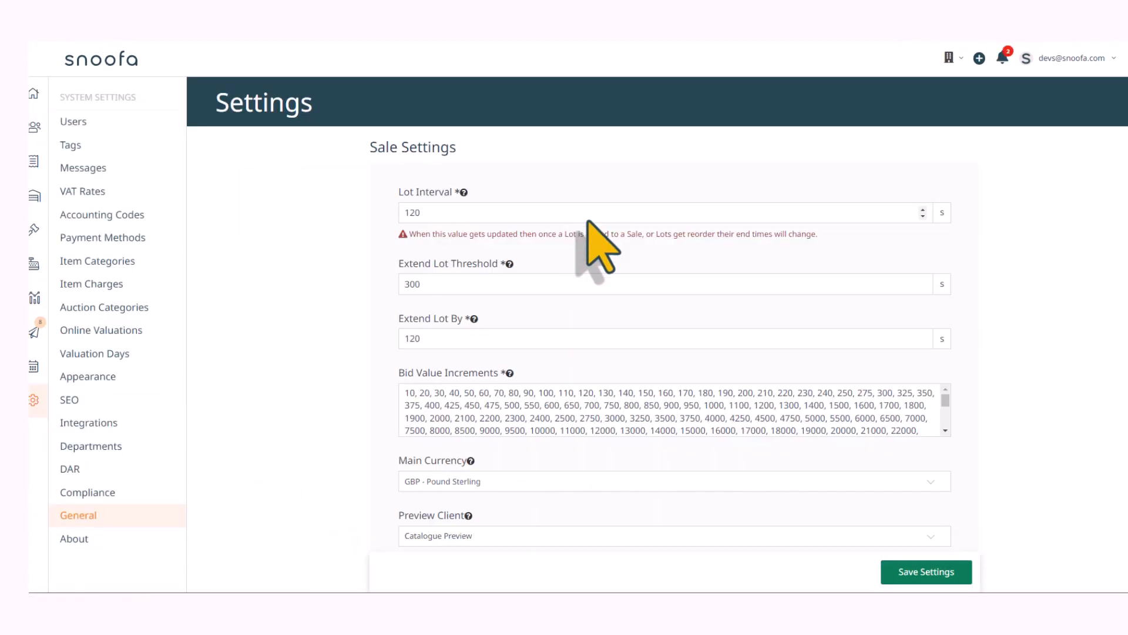
scroll(640, 426, down, 2)
scroll(1033, 450, down, 7)
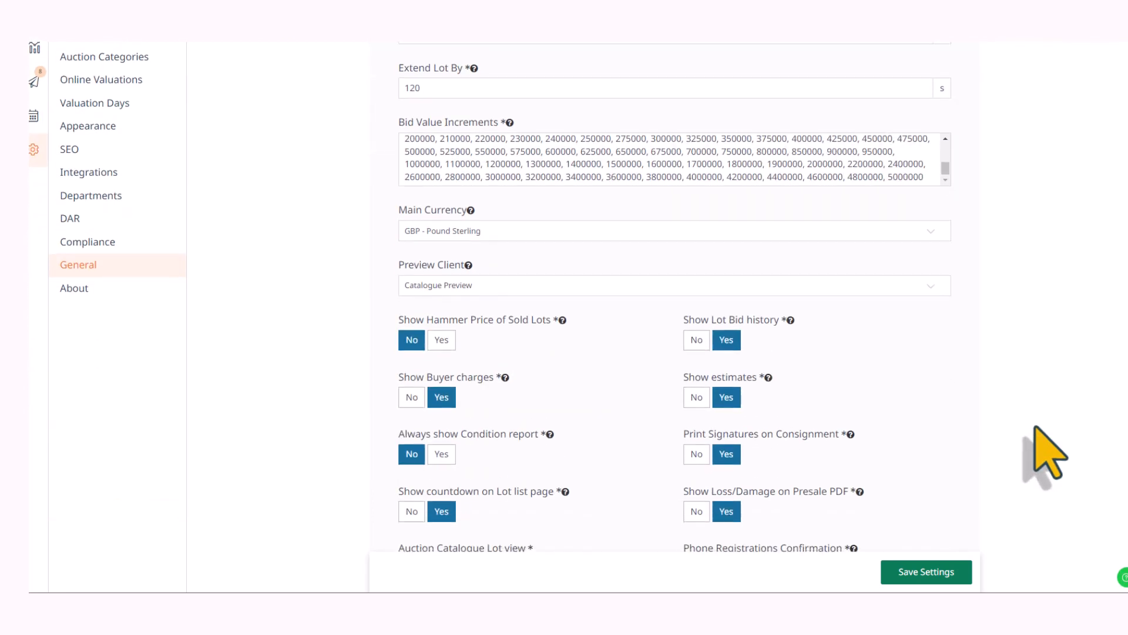
scroll(1046, 454, down, 4)
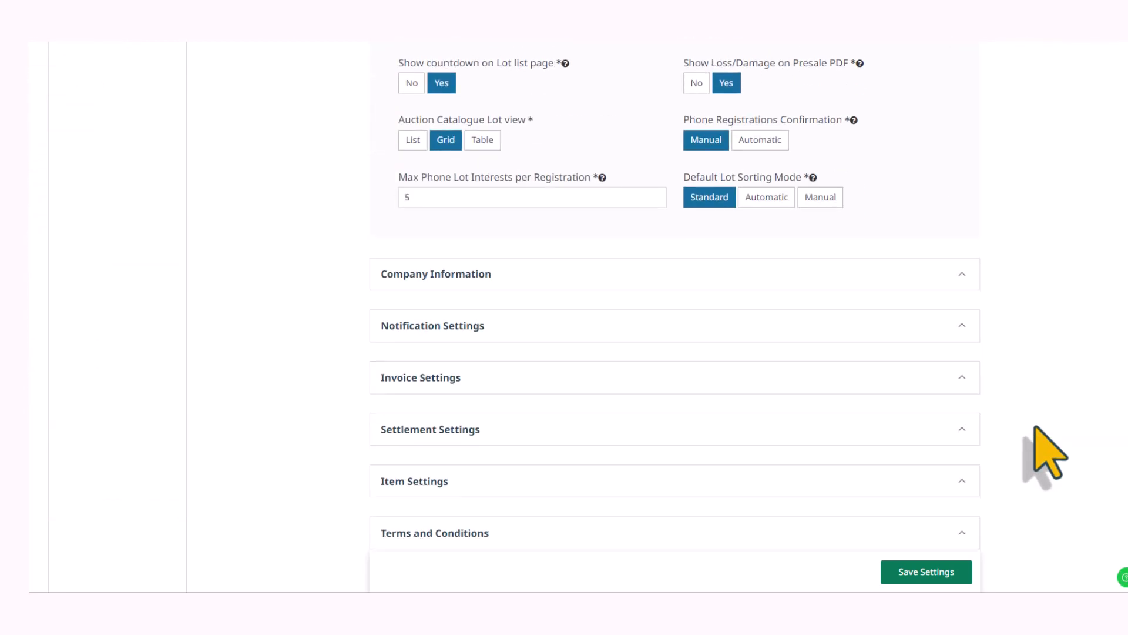
click(962, 380)
scroll(1029, 429, down, 4)
scroll(1032, 421, down, 3)
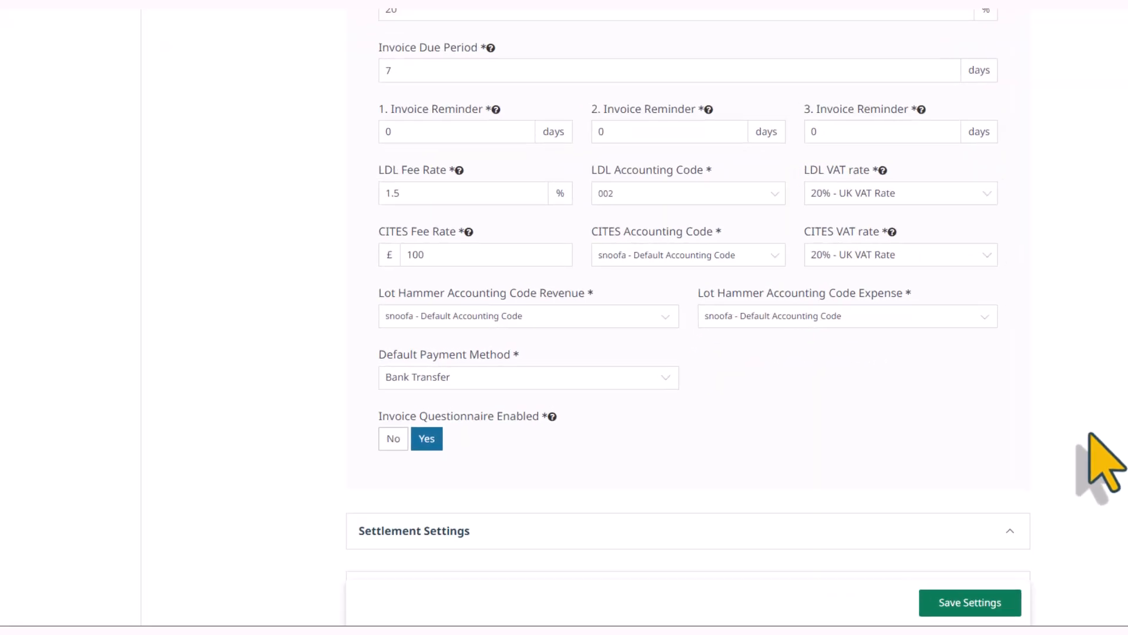
- Switch Invoice Questionnaire Enabled to No and back to Yes, and save the settings
click(412, 425)
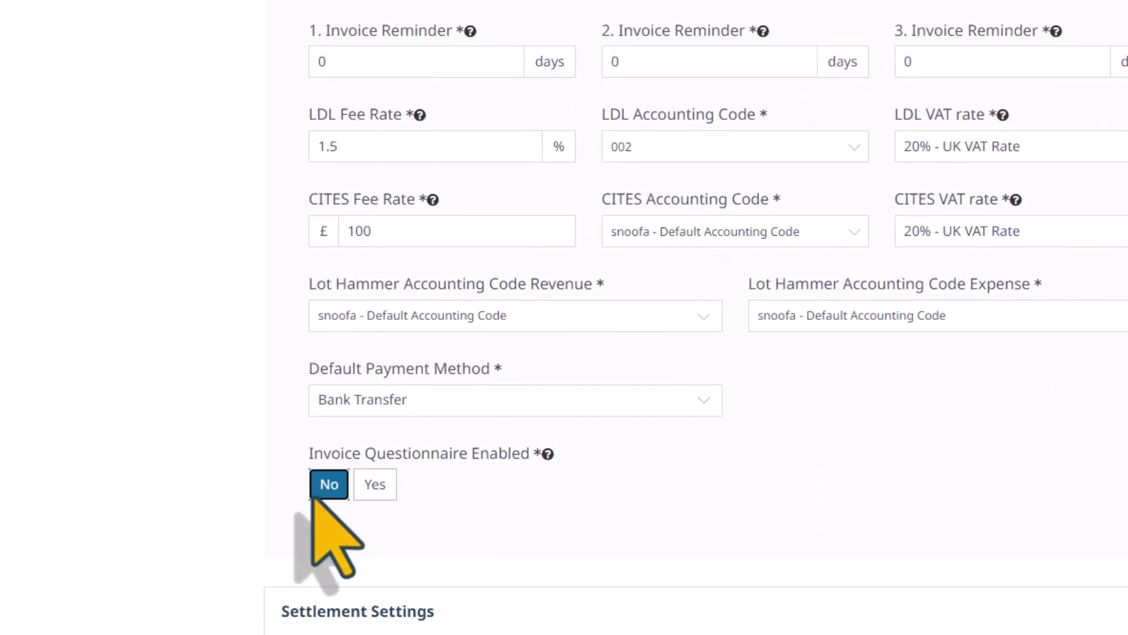
click(374, 485)
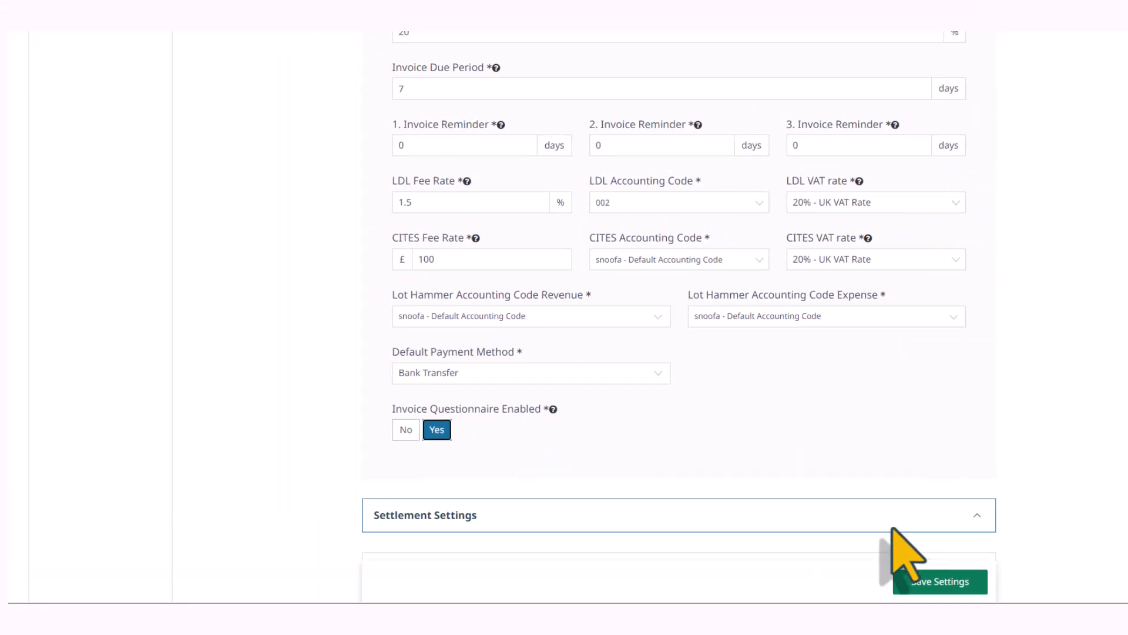
click(946, 590)
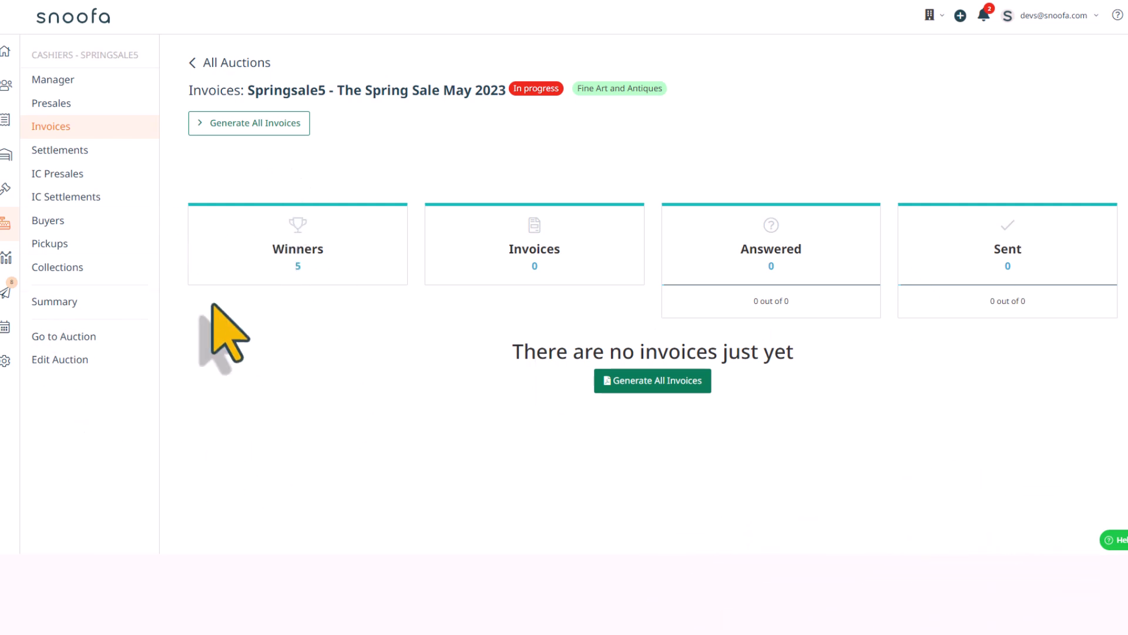
- Generate all invoices for the Springsale5 auction and review the PDF of the first invoice in the list
click(244, 128)
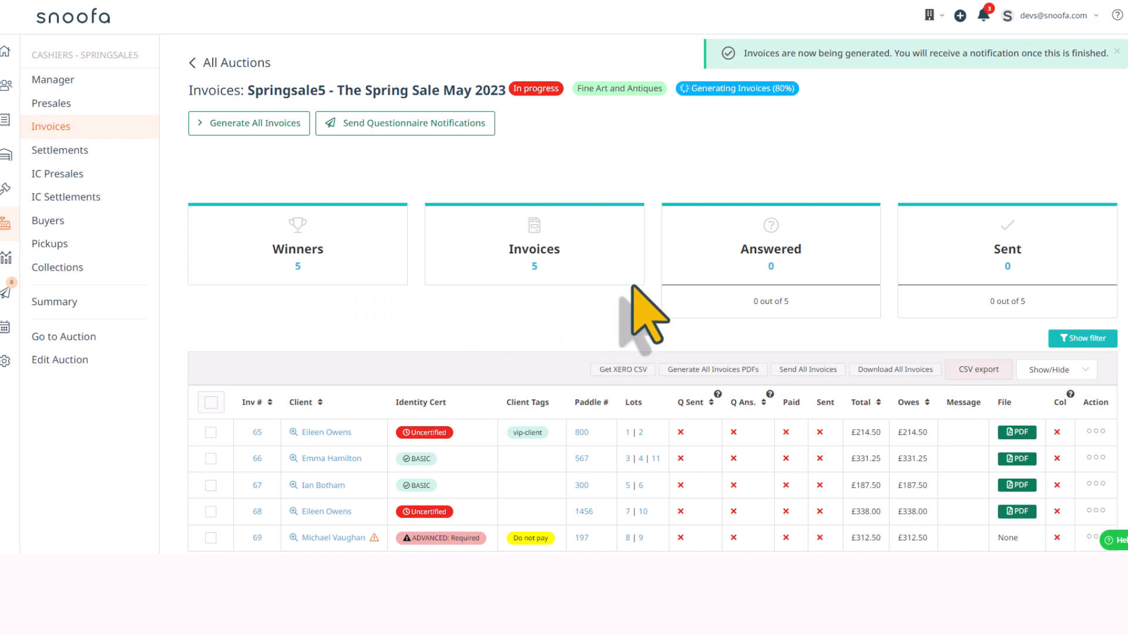
scroll(670, 323, down, 2)
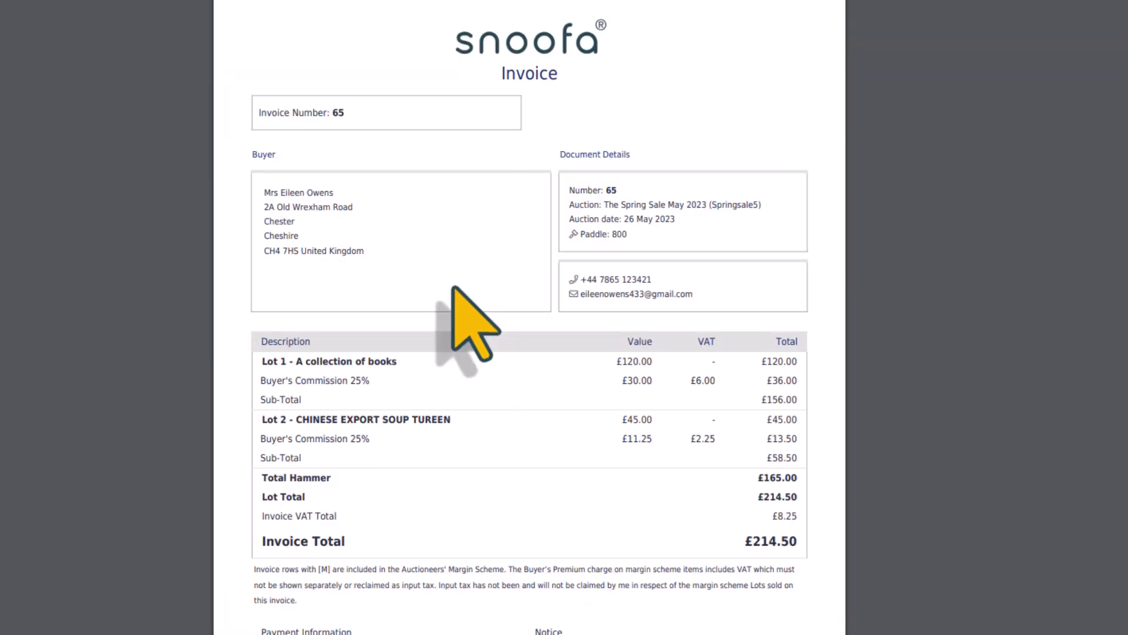
scroll(464, 329, down, 2)
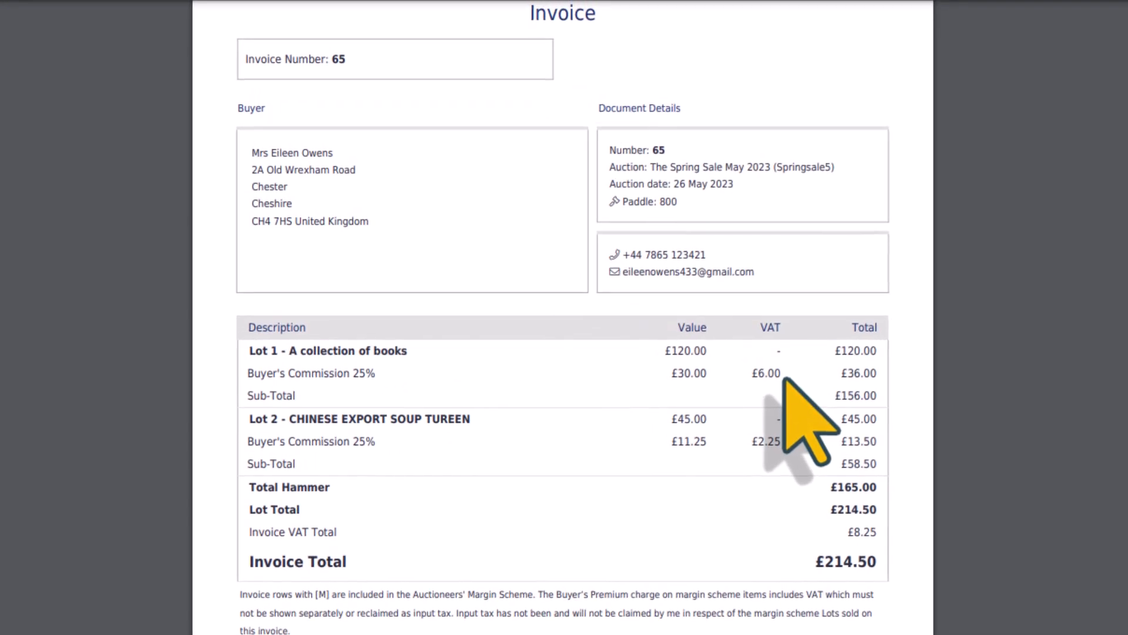
- Overwrite the CITES and LDL parameters to yes on the first Springsale5 invoice and check its charge lines
scroll(559, 428, down, 3)
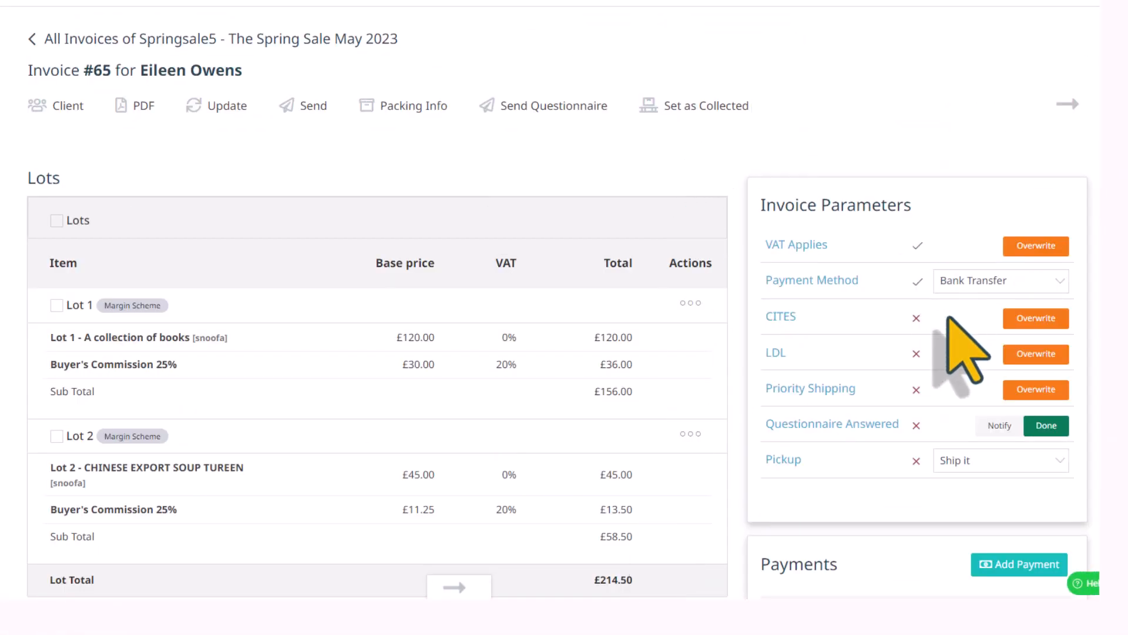
click(1036, 320)
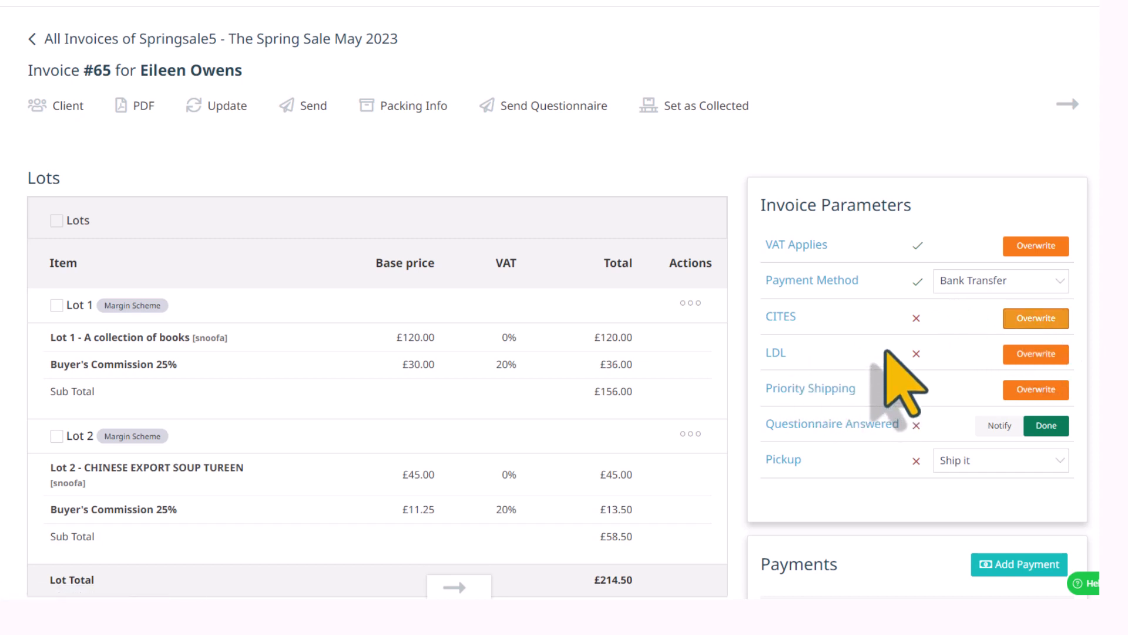
click(1031, 355)
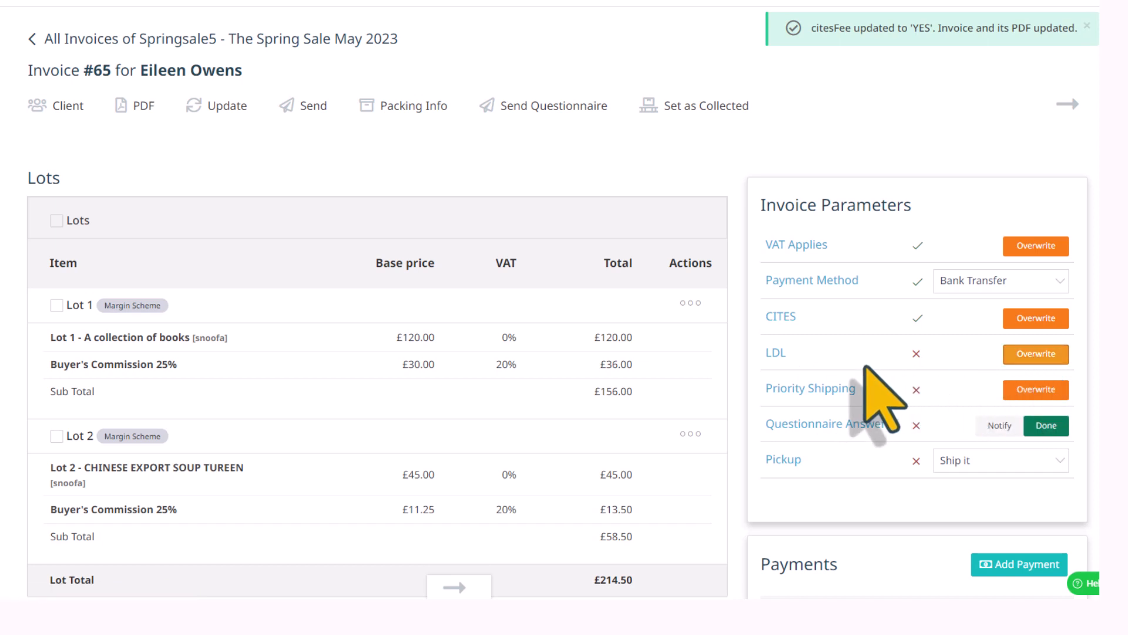
click(1015, 387)
scroll(920, 389, down, 5)
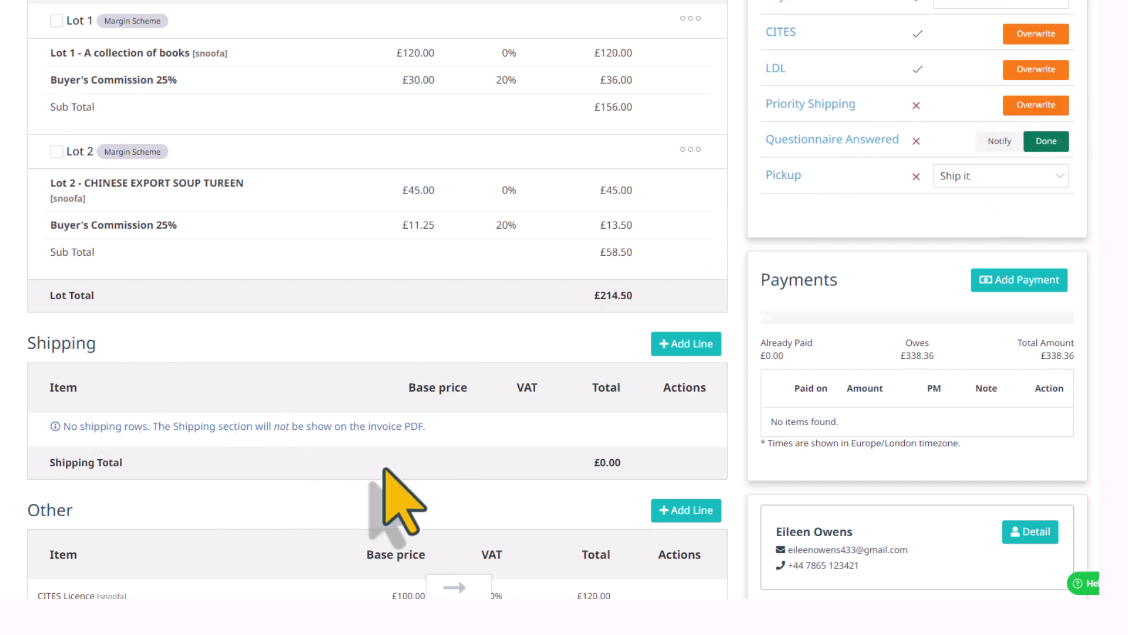
scroll(411, 473, down, 3)
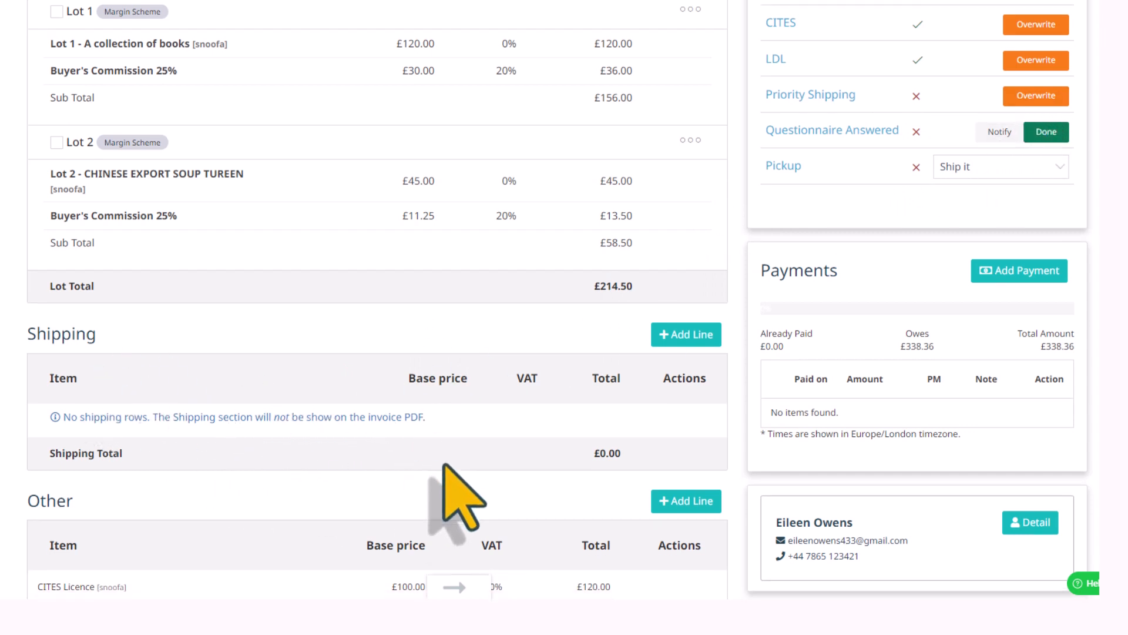
scroll(365, 538, up, 9)
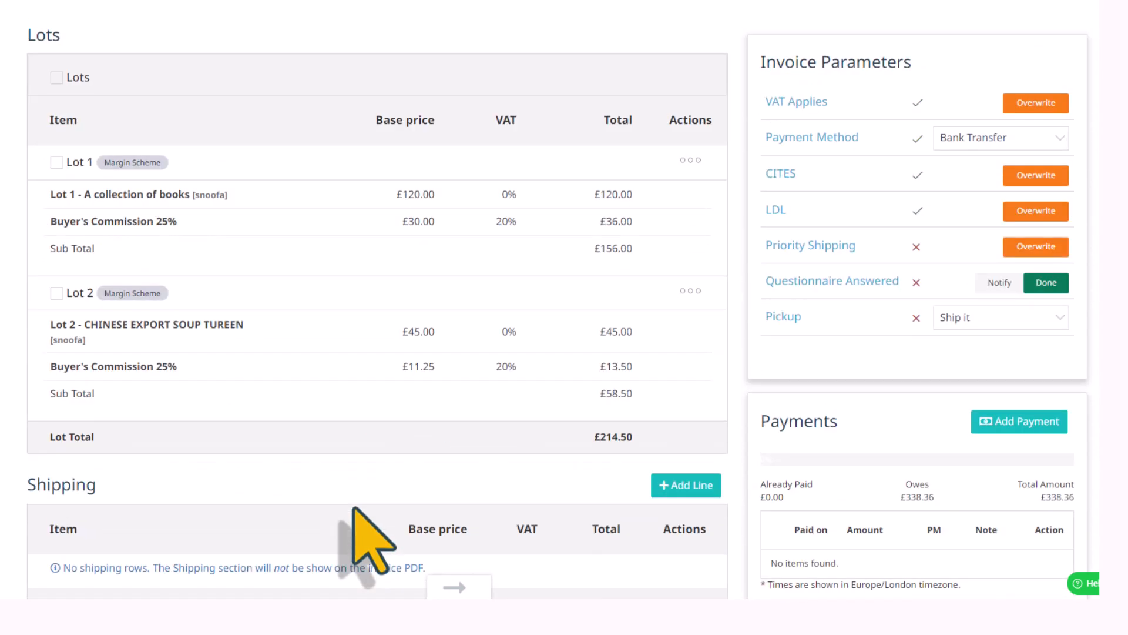
- Update the first invoice and review its regenerated PDF from the Springsale5 invoice list
click(223, 106)
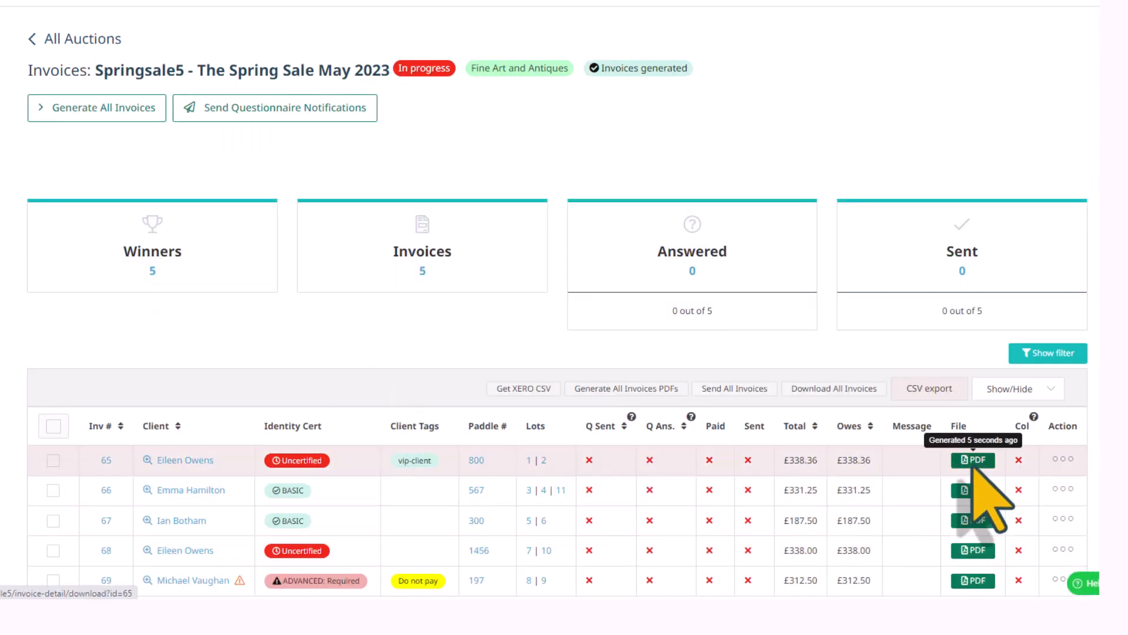
click(974, 461)
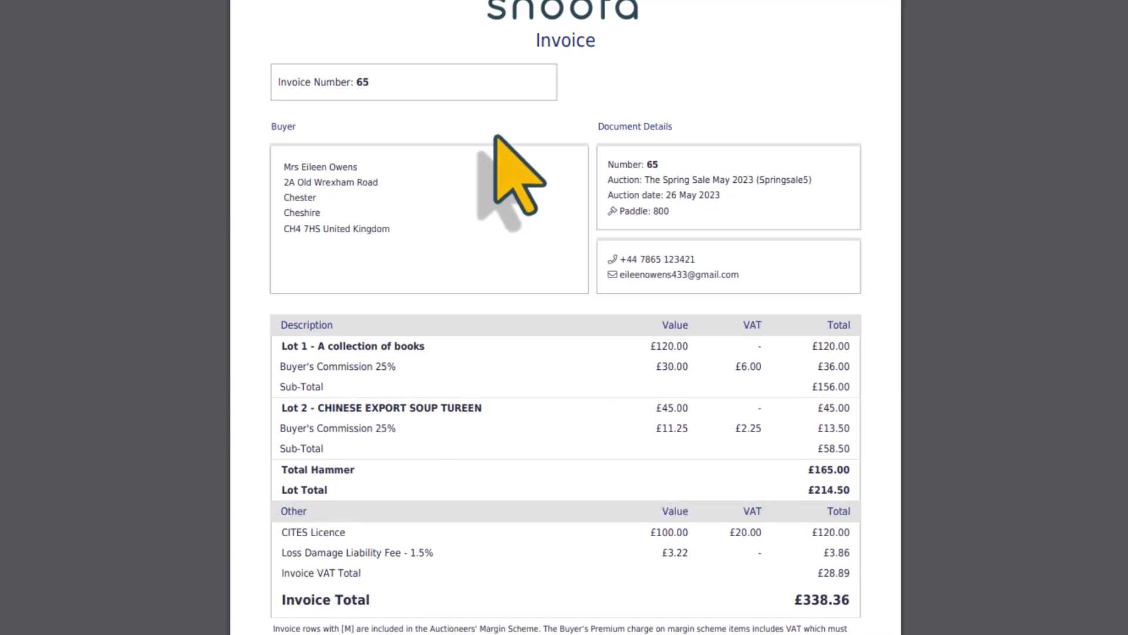
scroll(630, 428, down, 3)
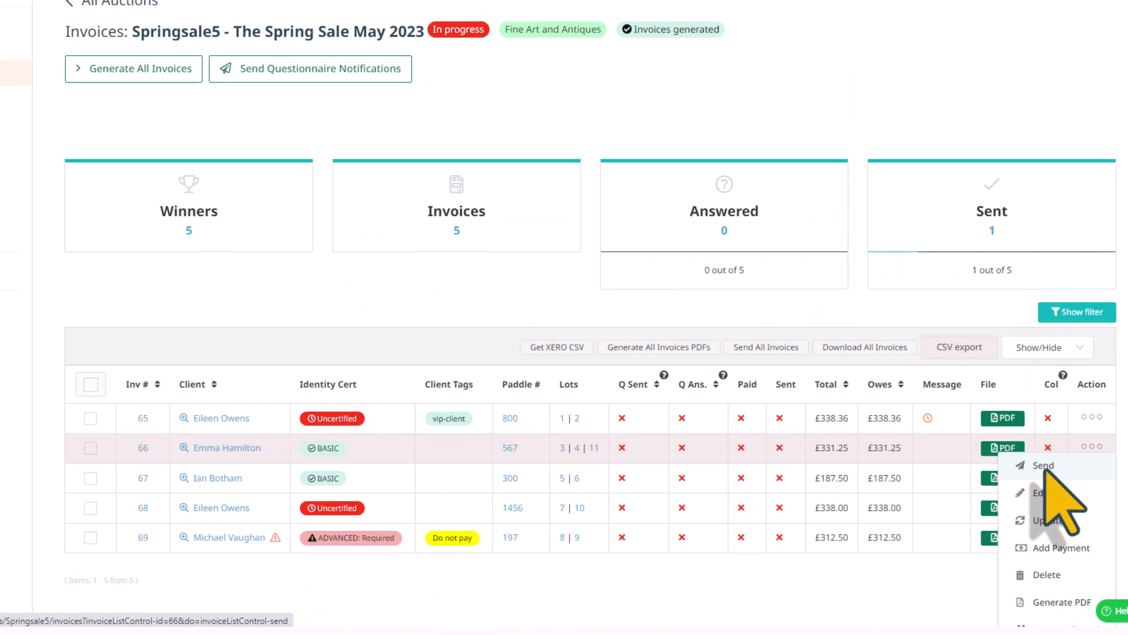
- Send the second Springsale5 invoice to its buyer and record a £331.25 cash payment dated 12.05.2023 against it
click(1045, 467)
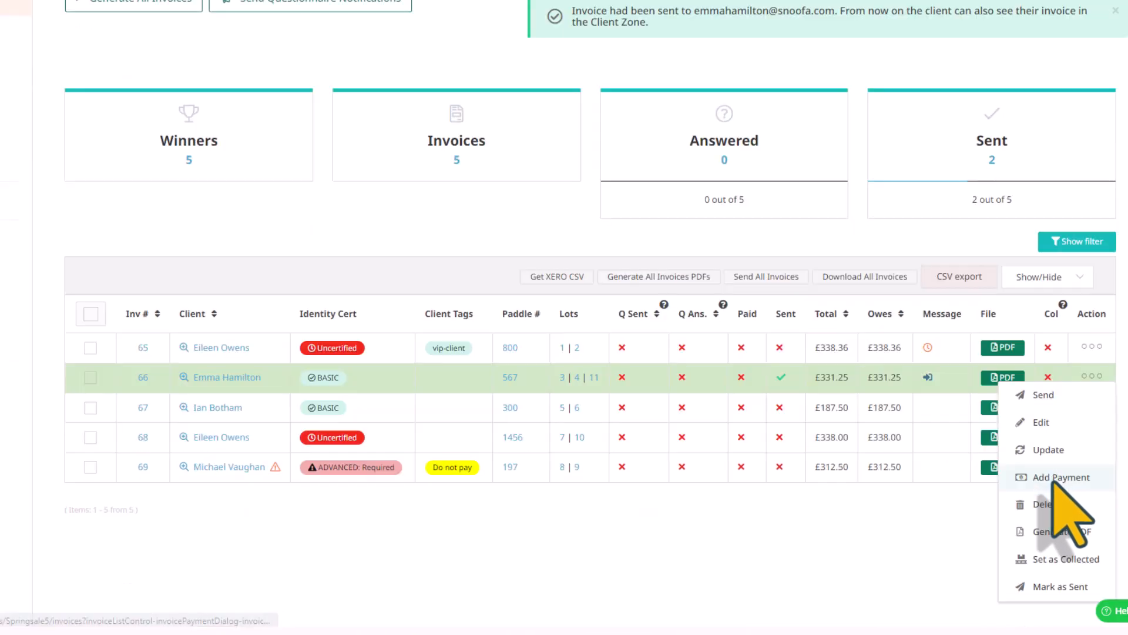
click(1057, 477)
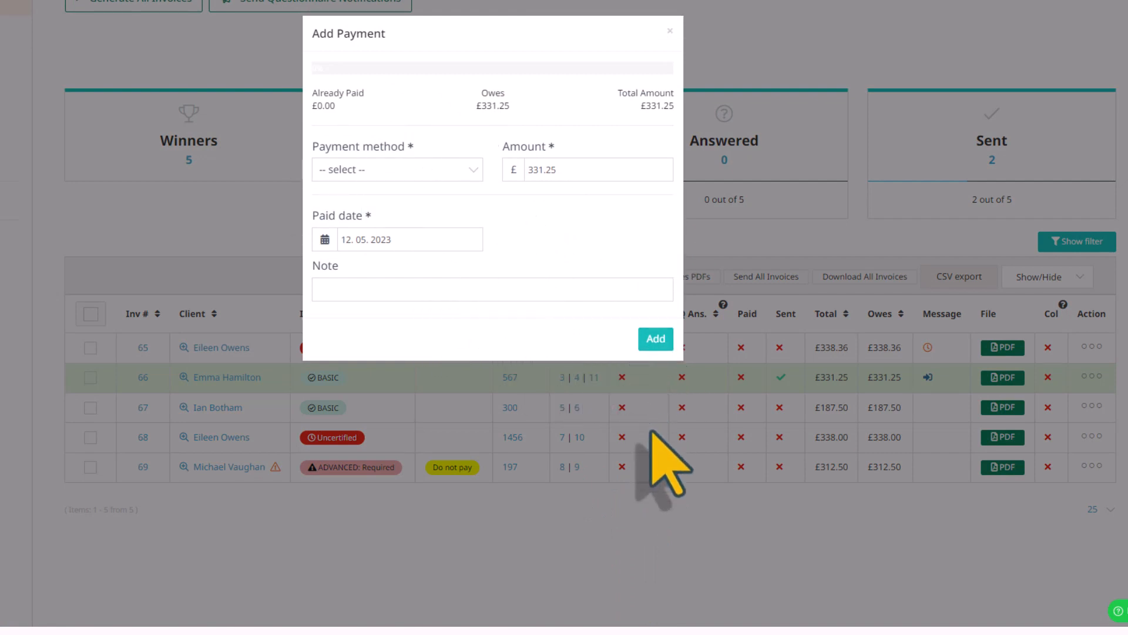
click(654, 339)
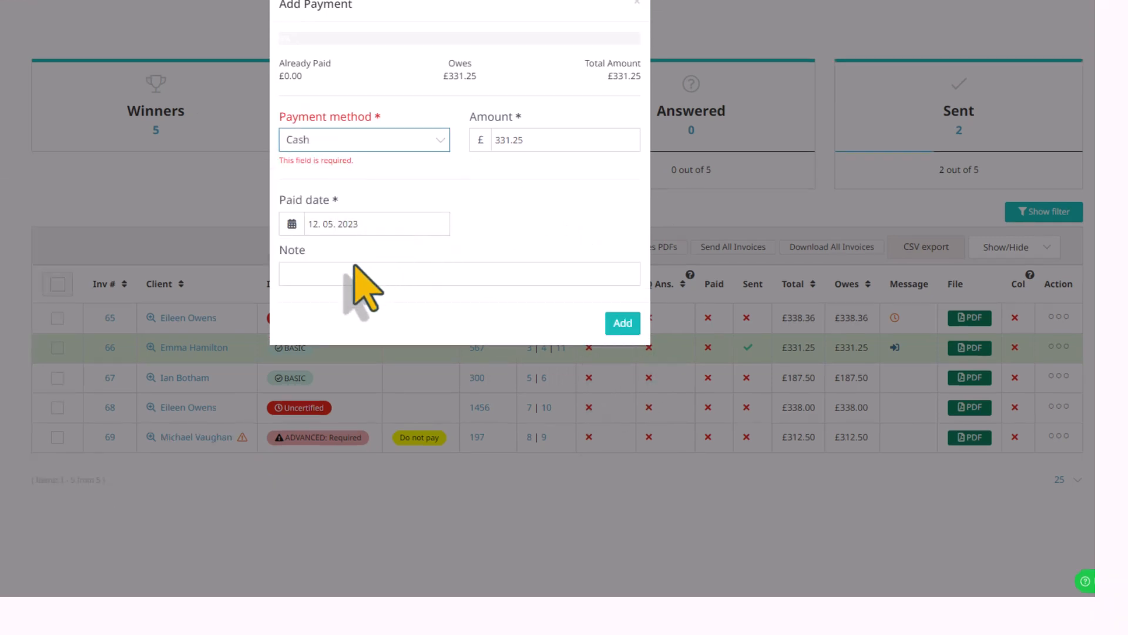
click(622, 323)
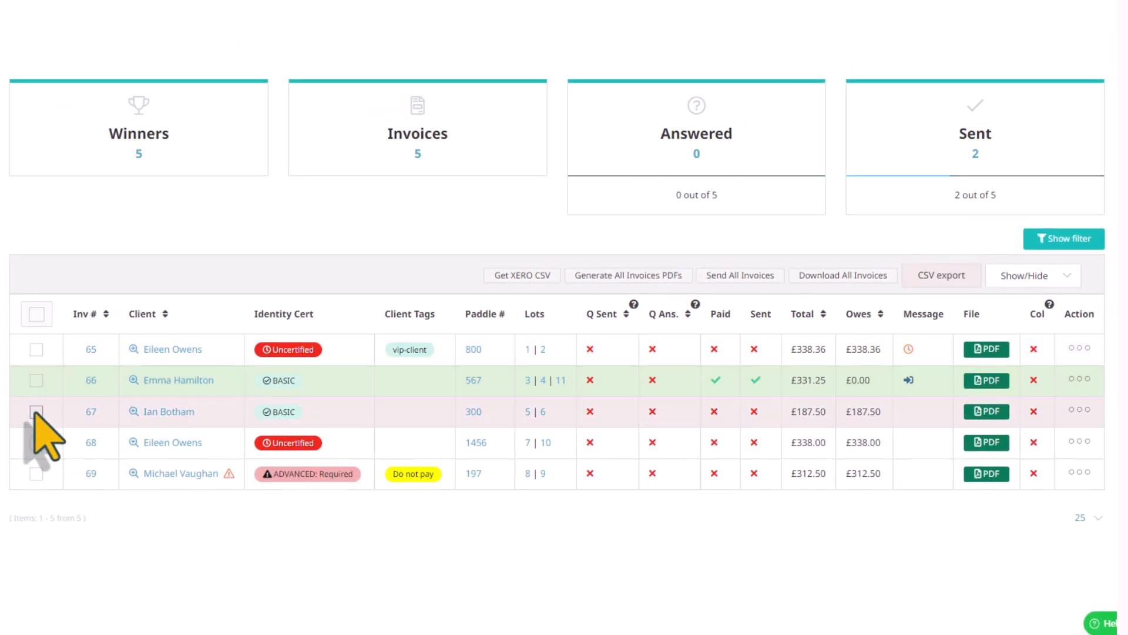
- Select the third and fourth invoices in the list and examine the bulk actions available for them
click(36, 411)
click(35, 443)
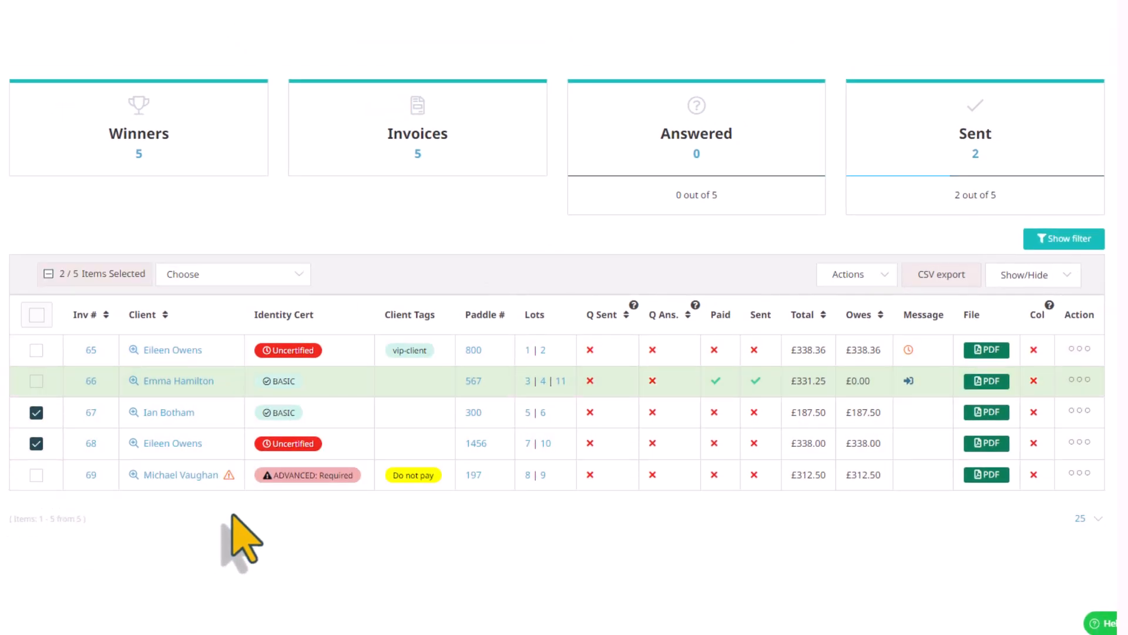
click(291, 275)
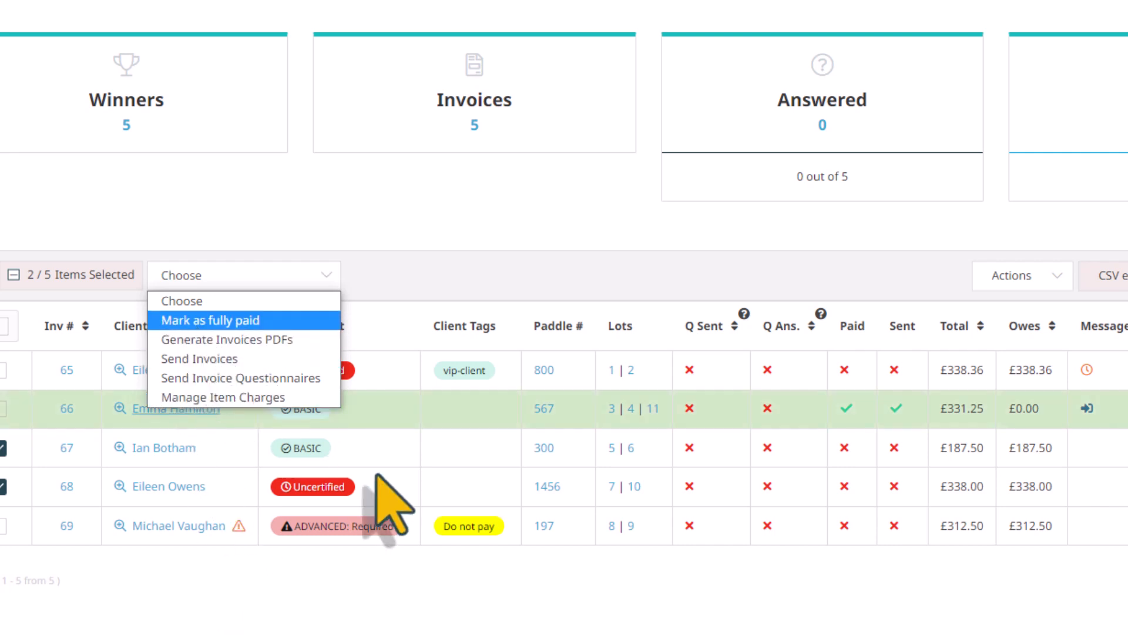
click(499, 599)
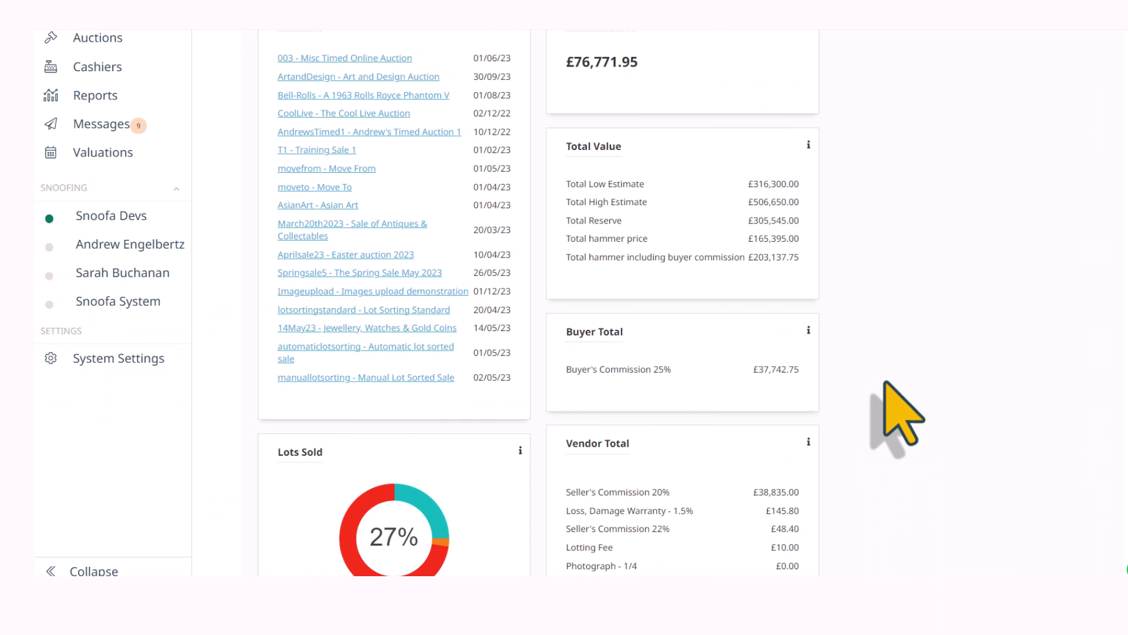
- In the general system settings, expand the Invoice Settings section
click(105, 358)
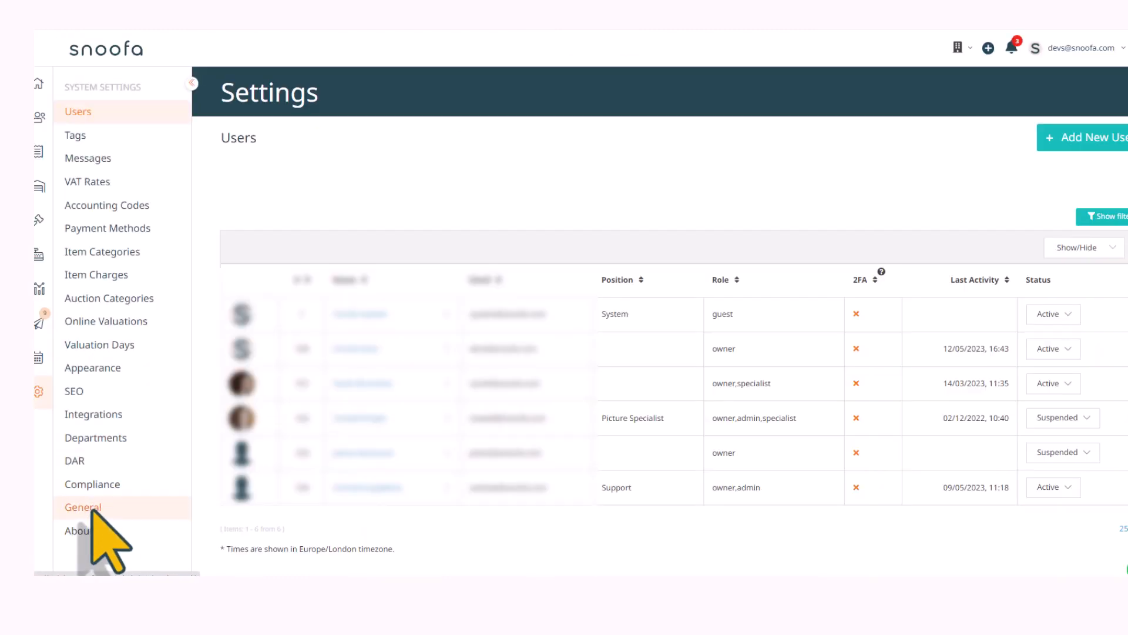
click(174, 516)
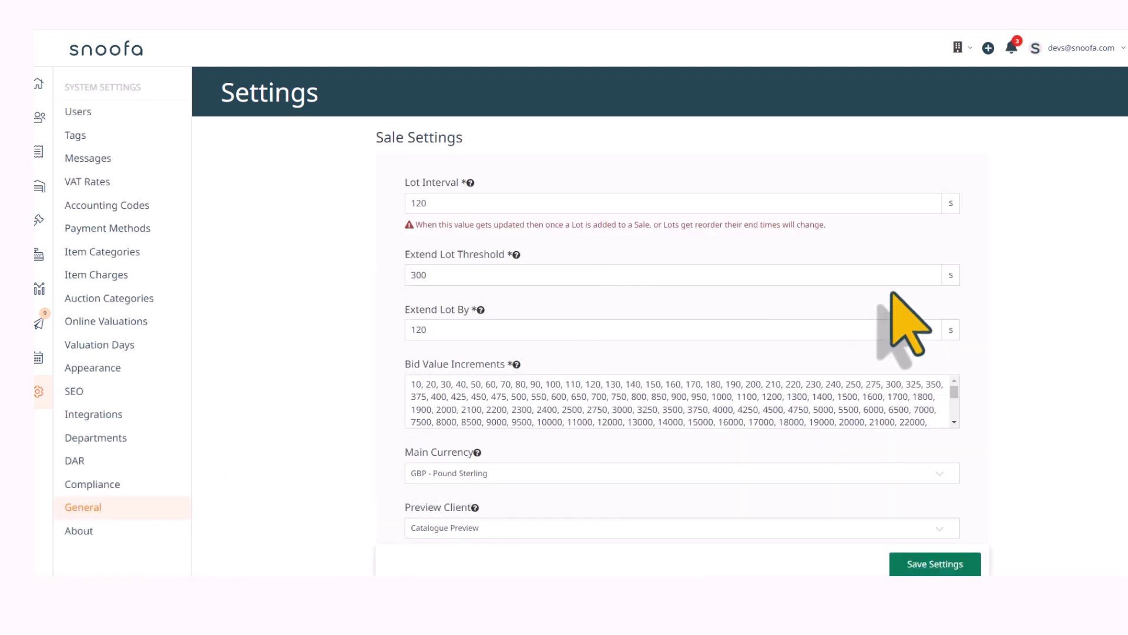
scroll(1081, 358, down, 15)
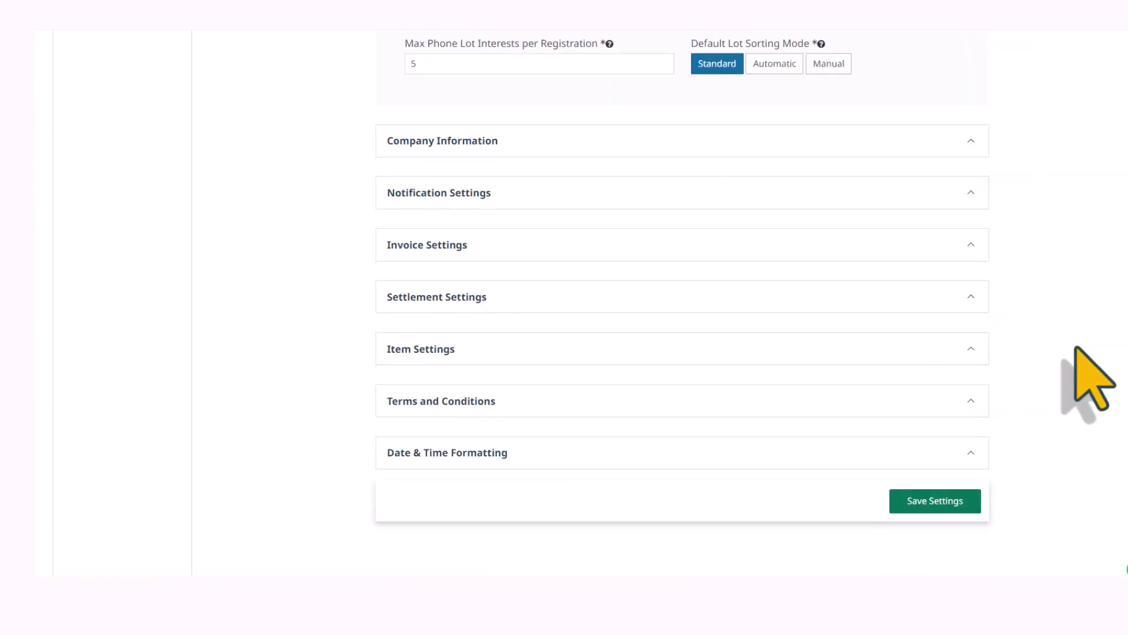
click(964, 245)
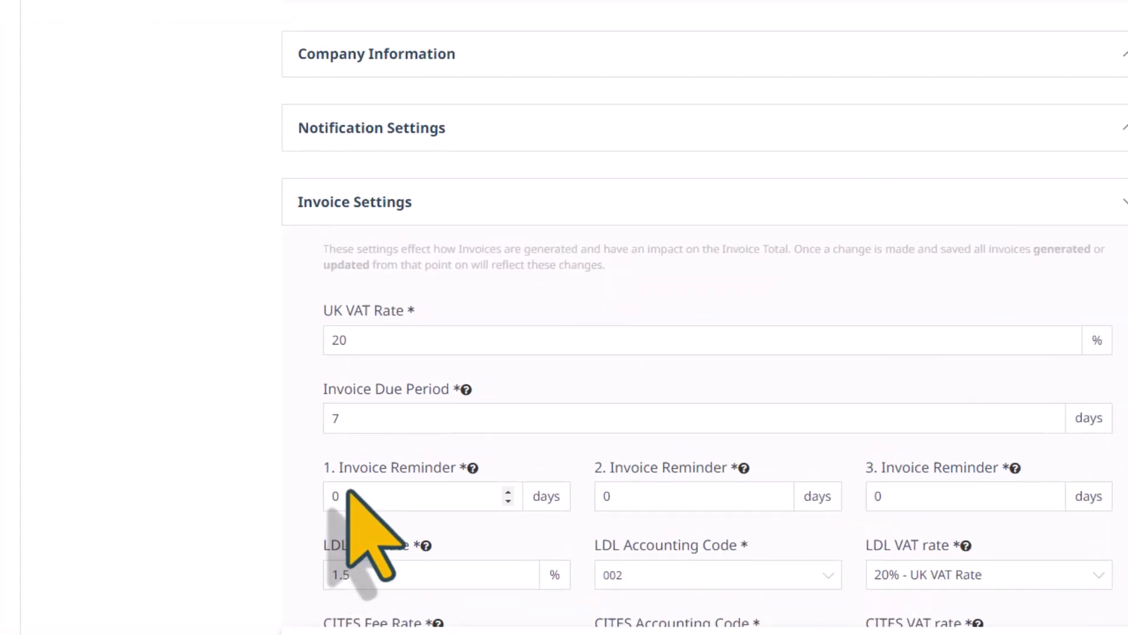
- Set the first, second and third invoice reminders to 2, 4 and 7 days
double_click(354, 499)
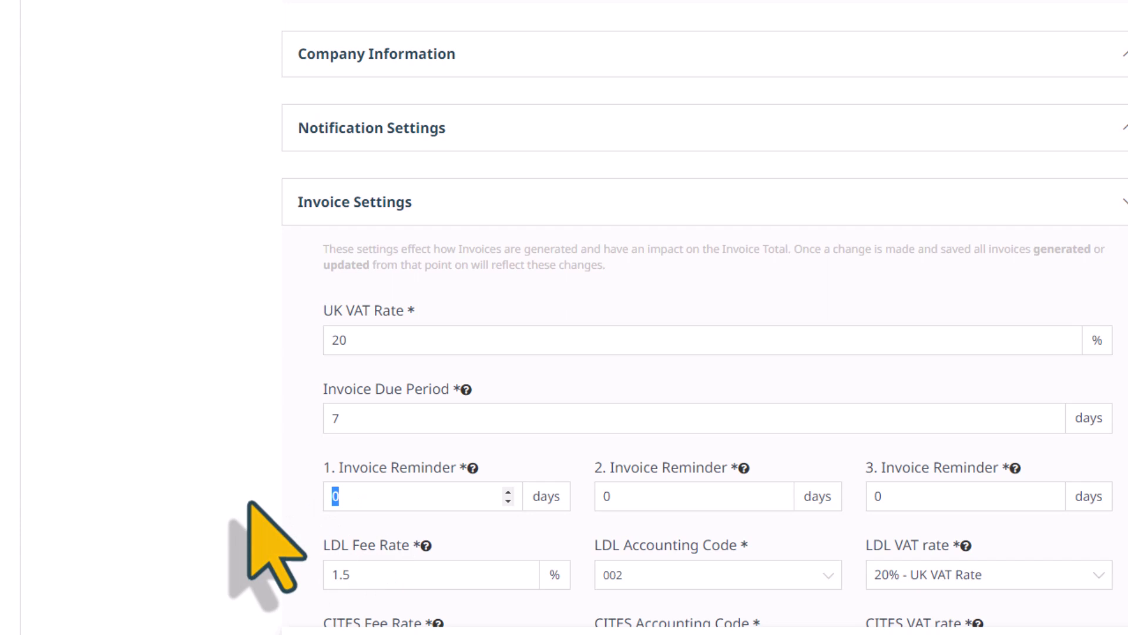
text(2)
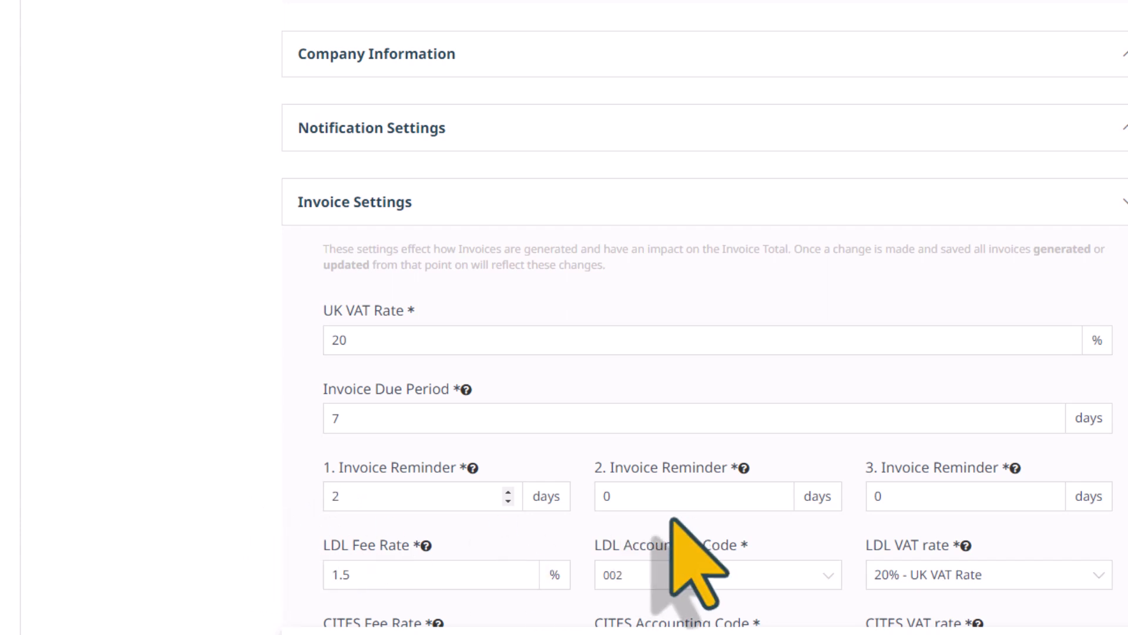
double_click(670, 497)
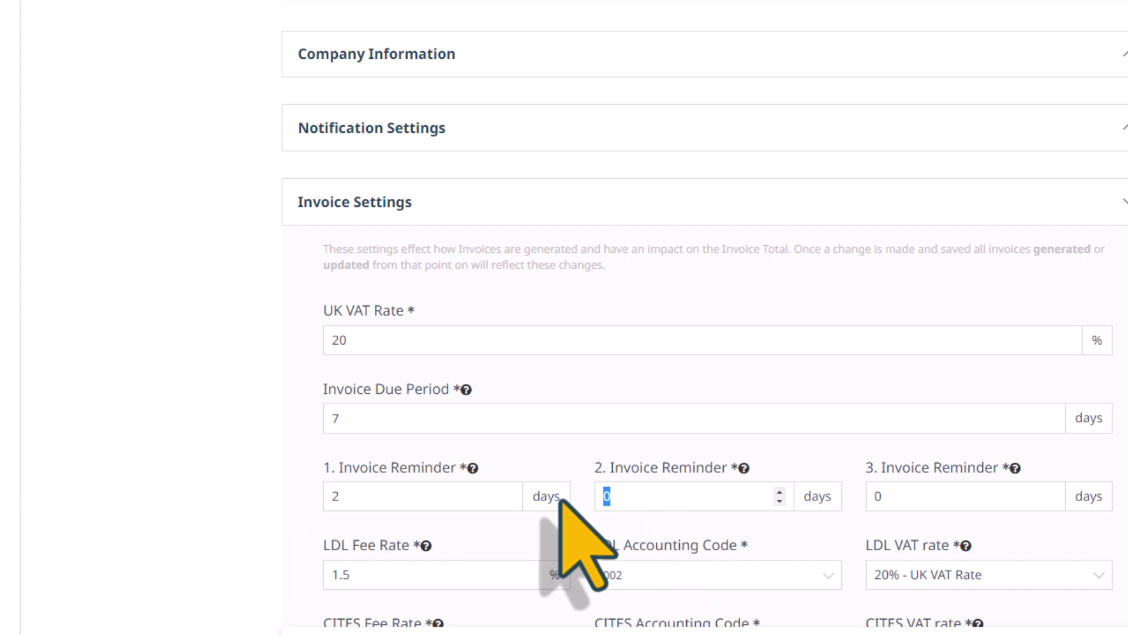
text(4)
double_click(877, 497)
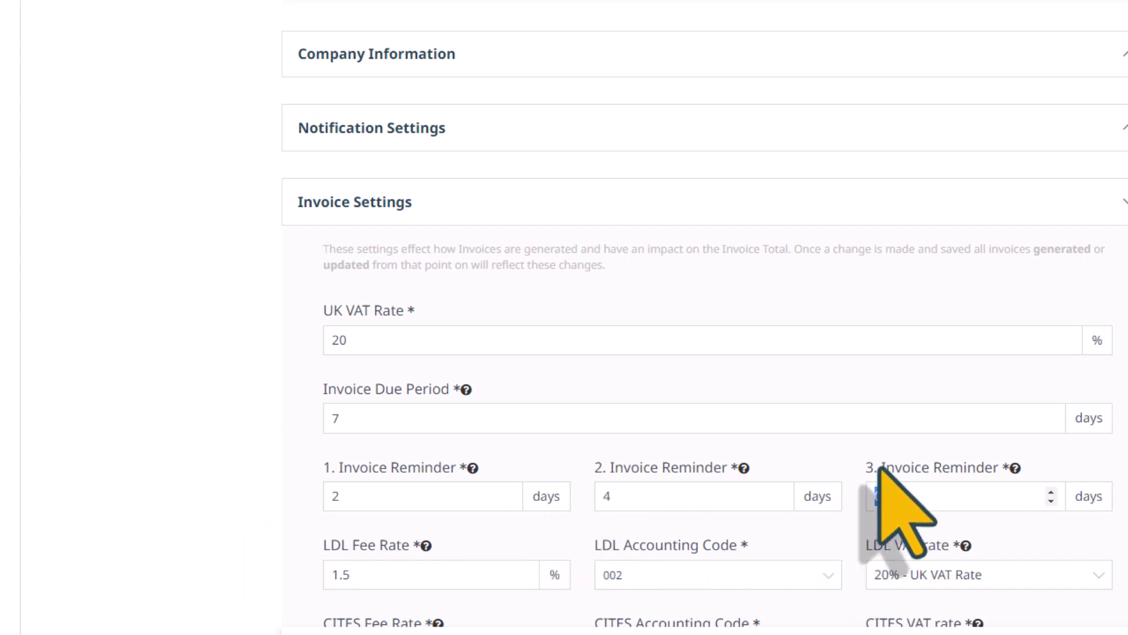
text(7)
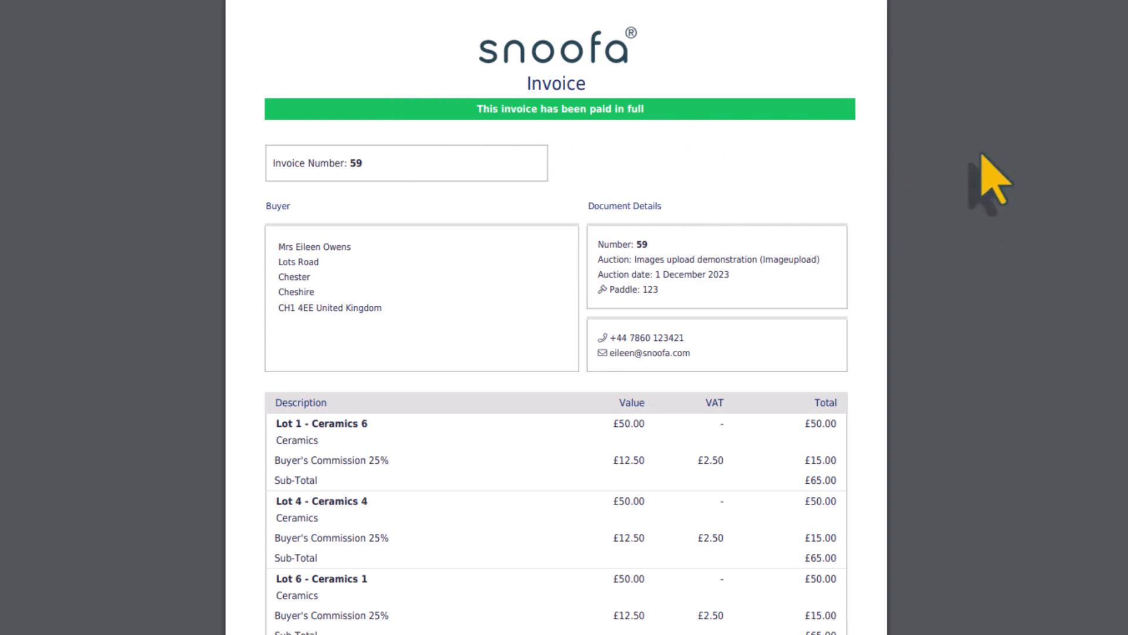
- Read through the paid invoice PDF of the Images upload demonstration auction down to its payment details
scroll(833, 223, down, 15)
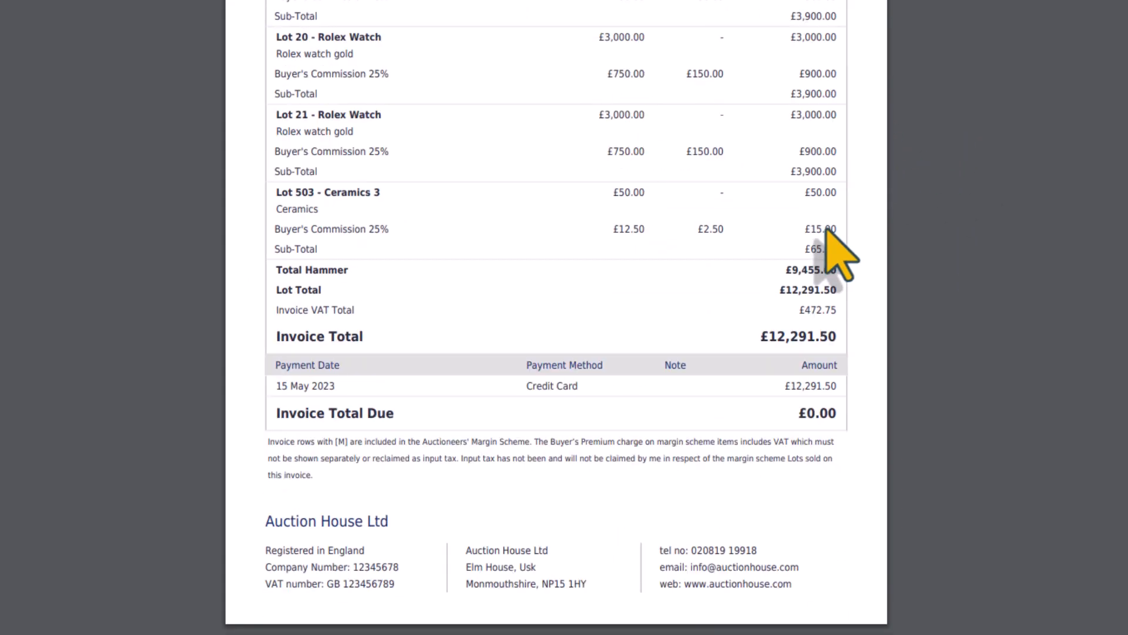
scroll(840, 252, down, 3)
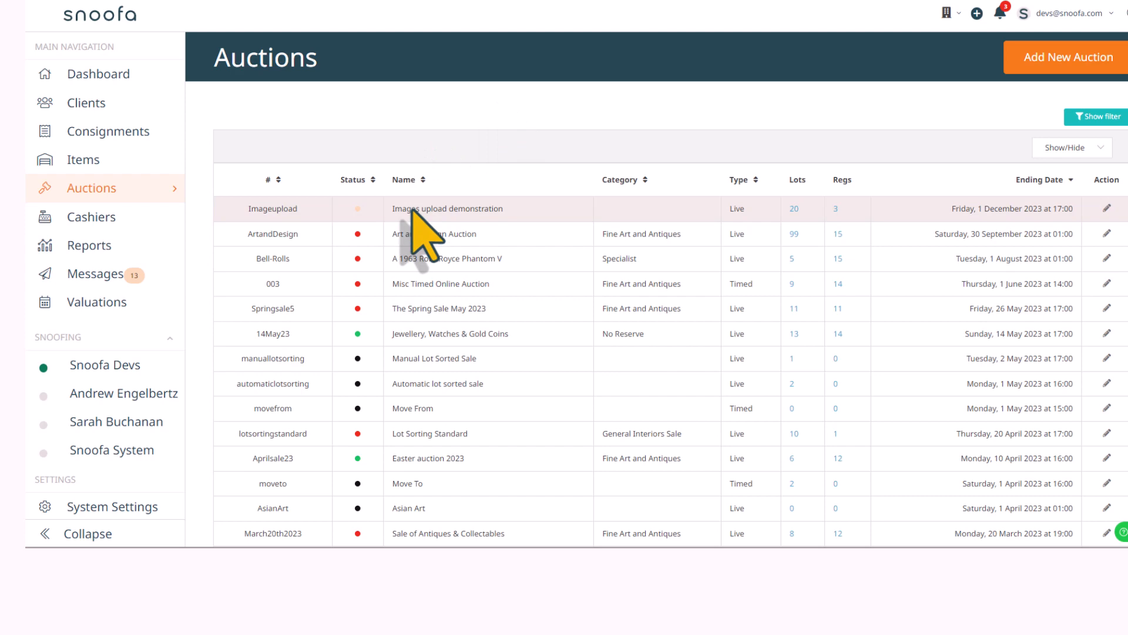
- Go from the Images upload demonstration auction to its cashiers section and open the Collections page
click(412, 211)
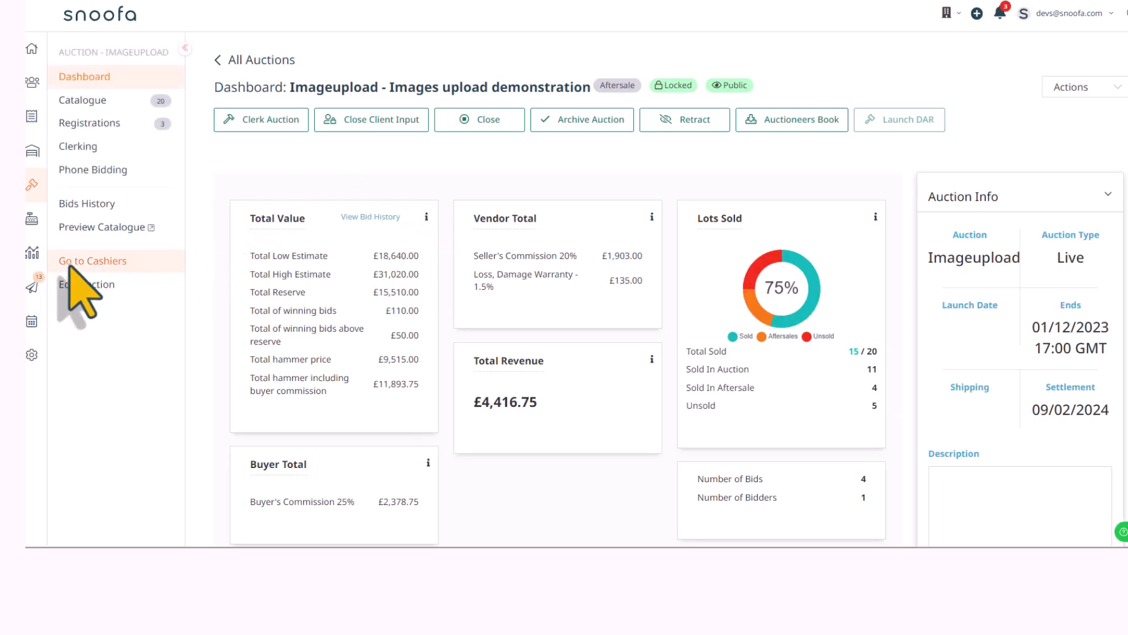
click(172, 262)
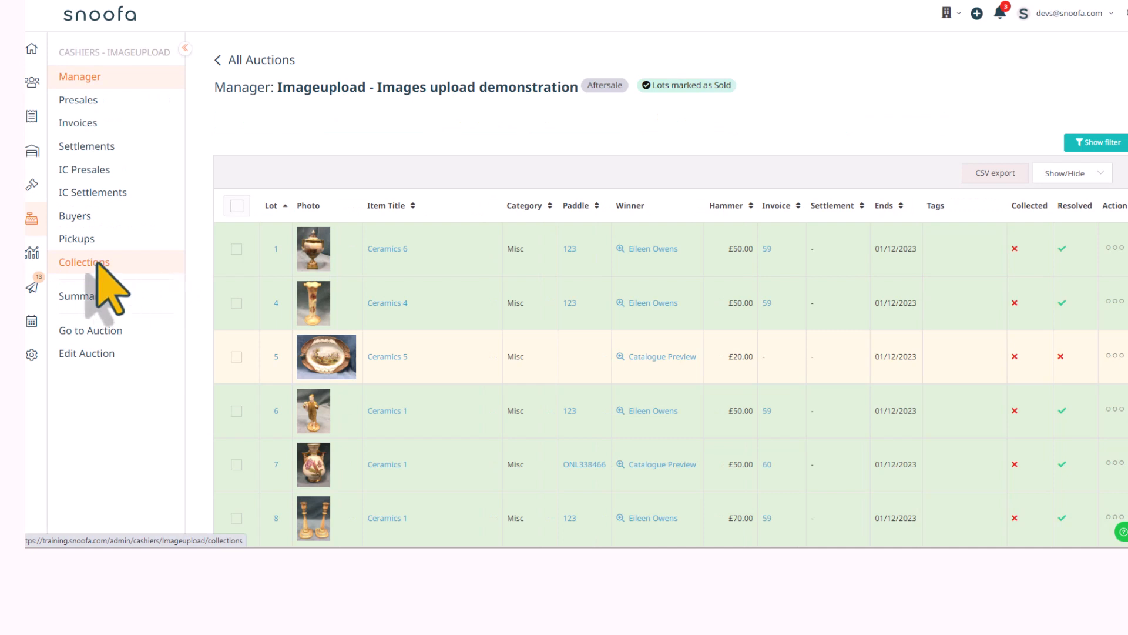
click(125, 264)
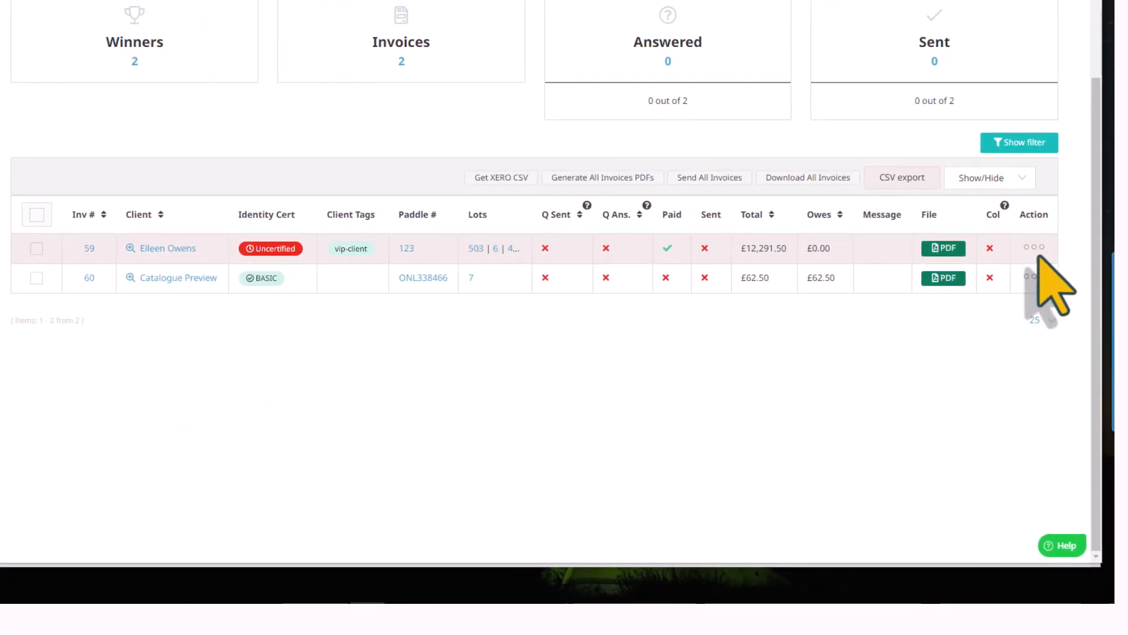
- Set invoice 59 as collected in person, entering "The bidder will collect in person" as the collector info
click(1035, 249)
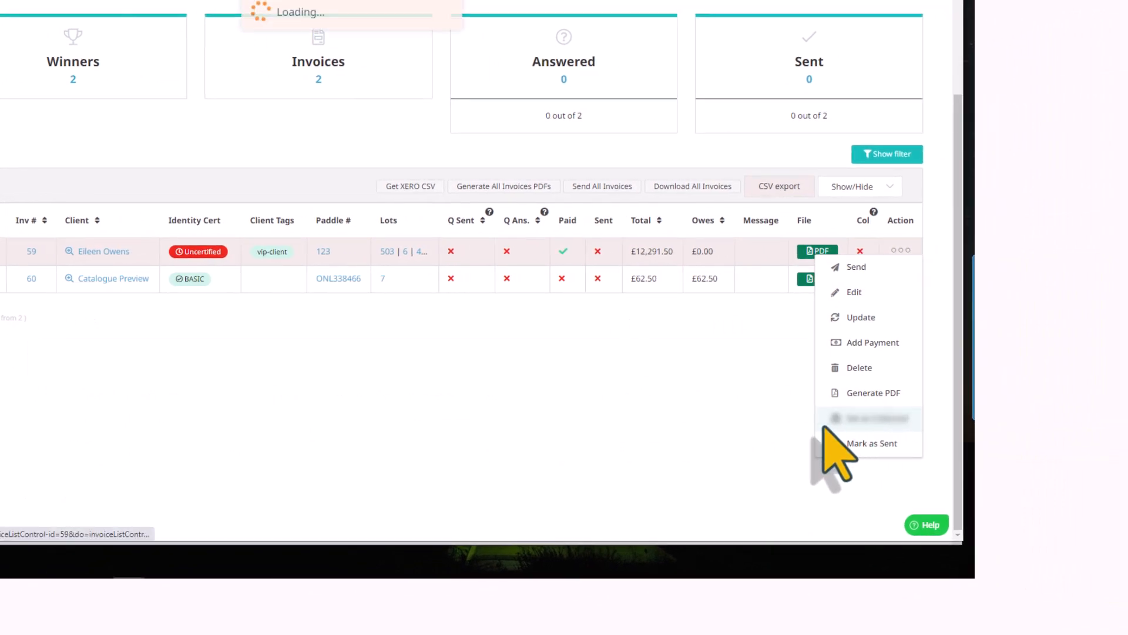
click(825, 420)
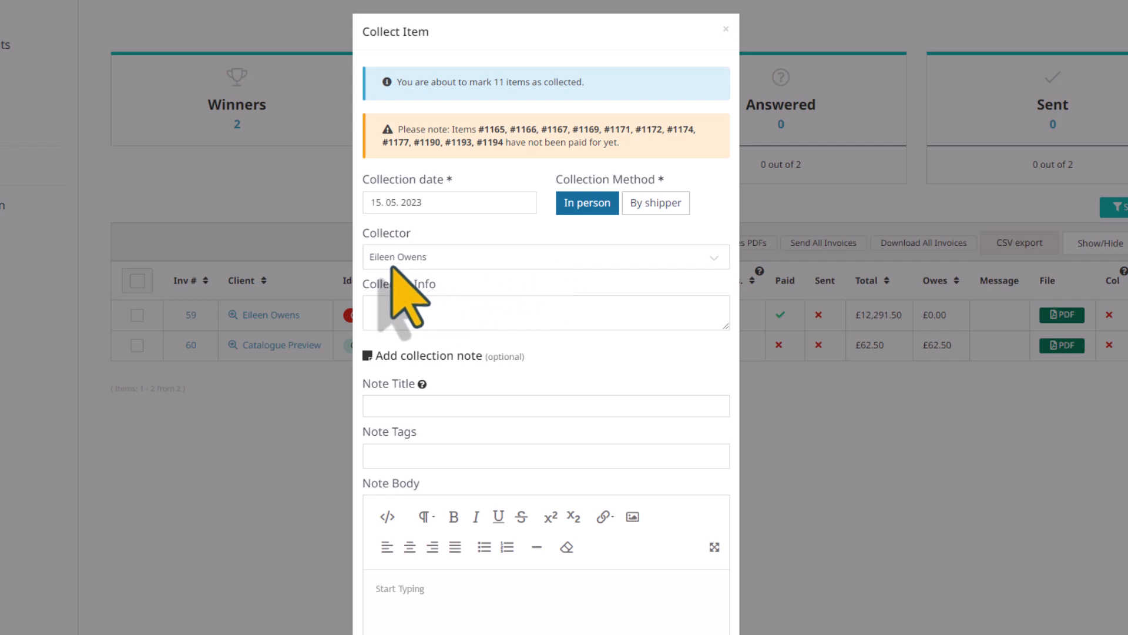
click(394, 313)
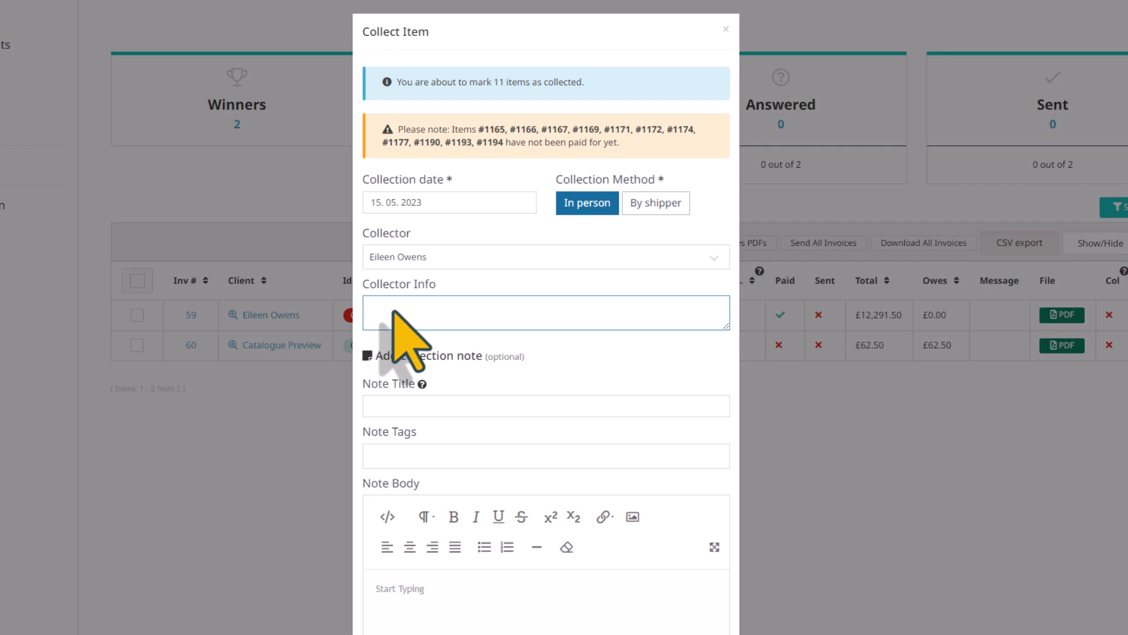
text(The bidder will collect in person)
scroll(605, 390, down, 2)
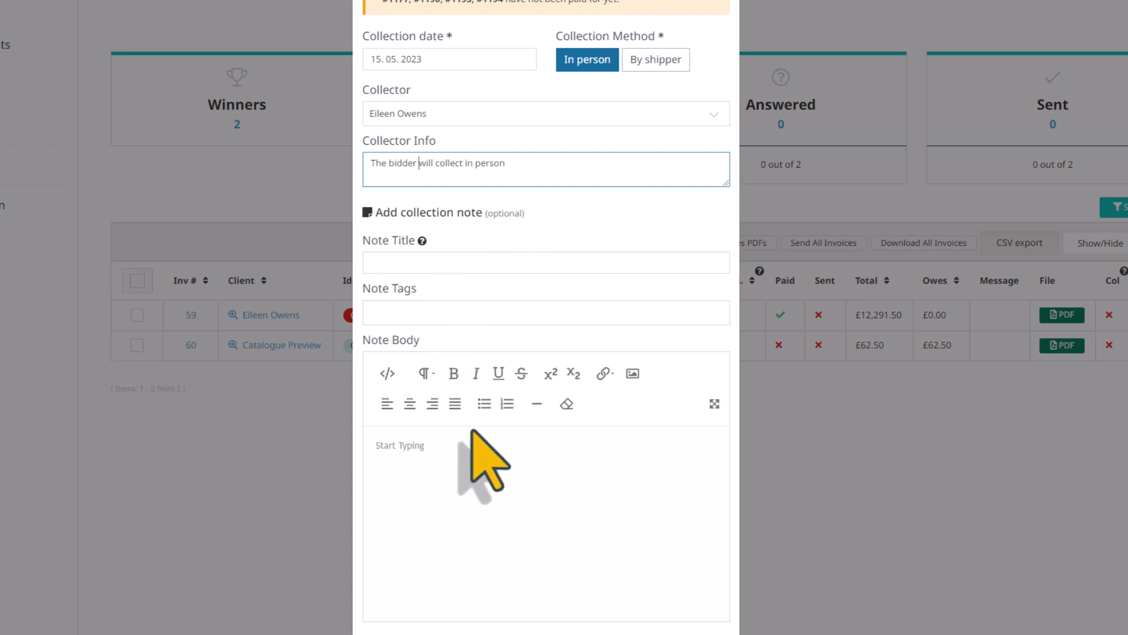
scroll(492, 479, down, 1)
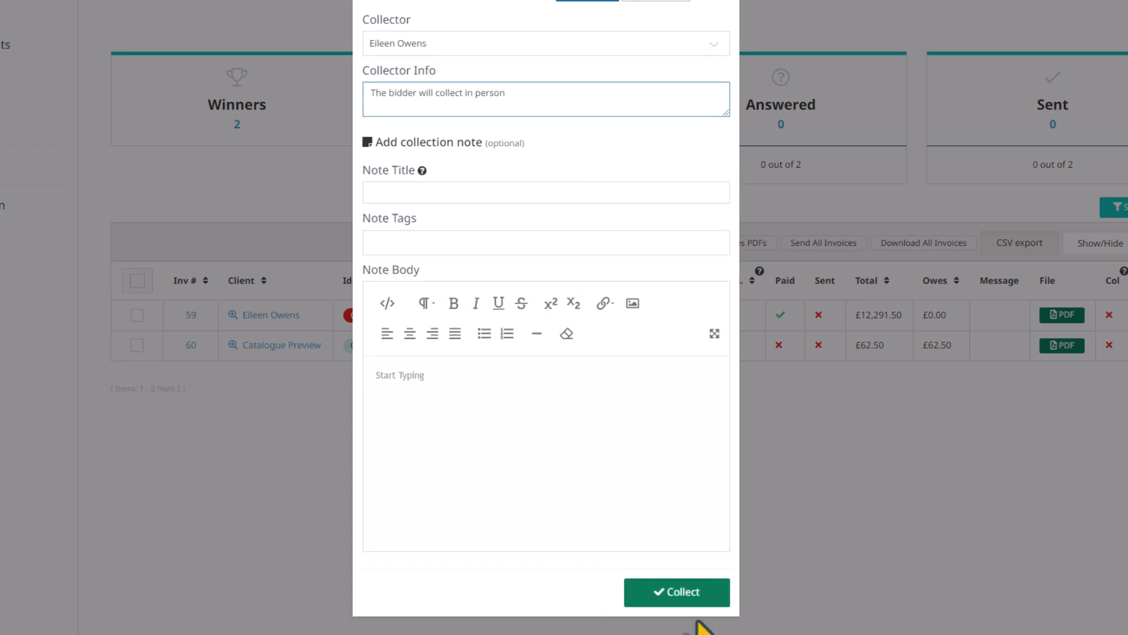
click(680, 592)
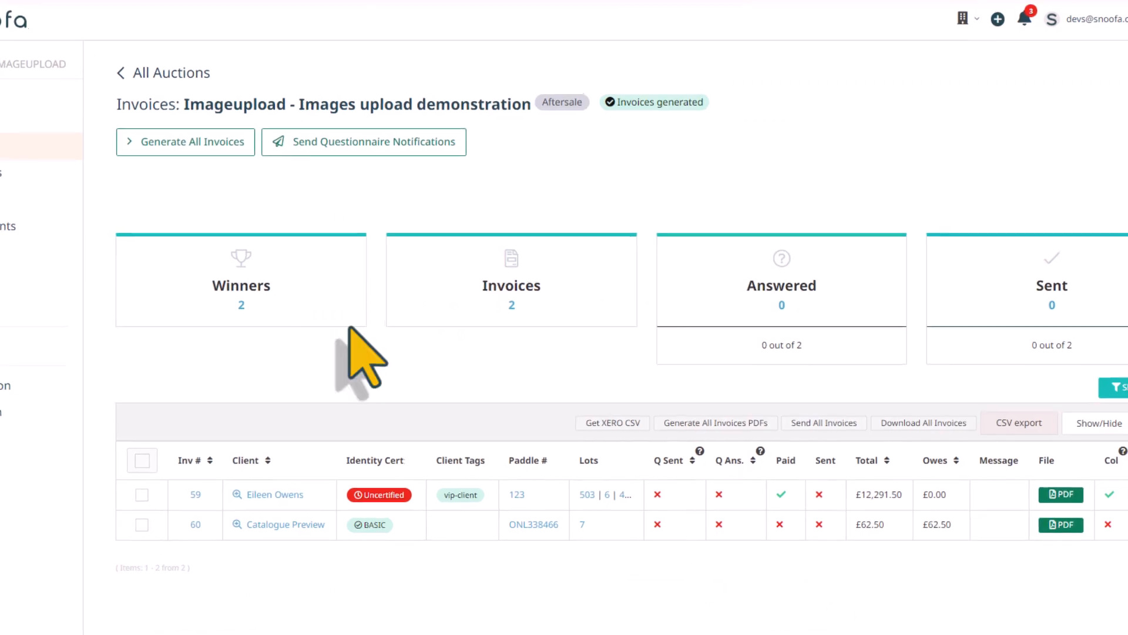
- Open the auction's Collections page and read through the new package's collection receipt PDF down to the signature boxes
click(55, 330)
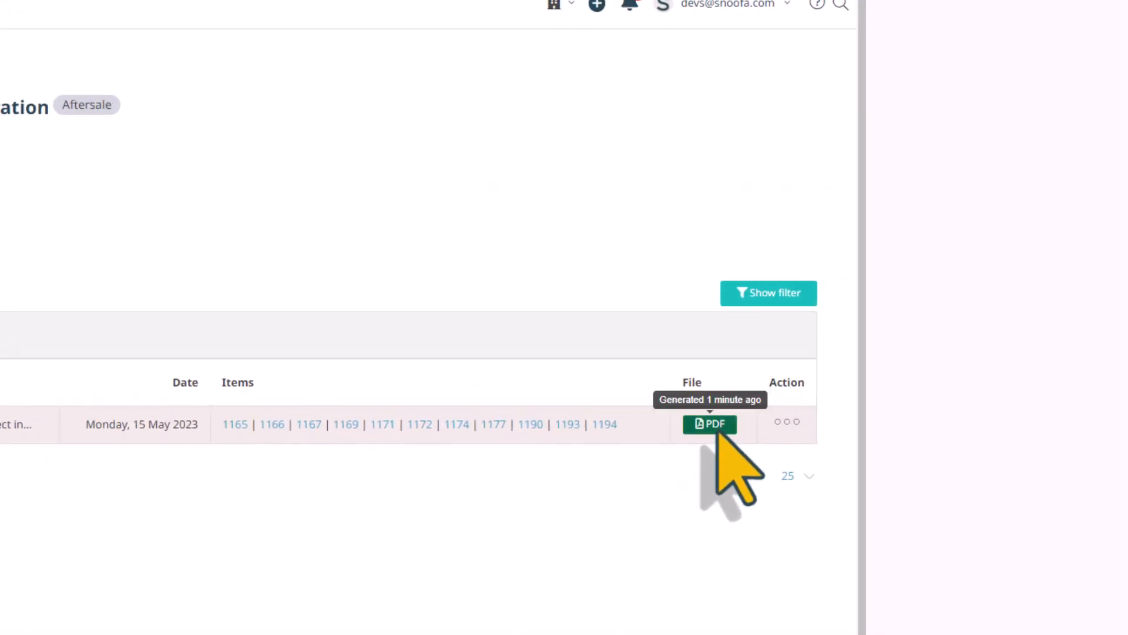
click(849, 397)
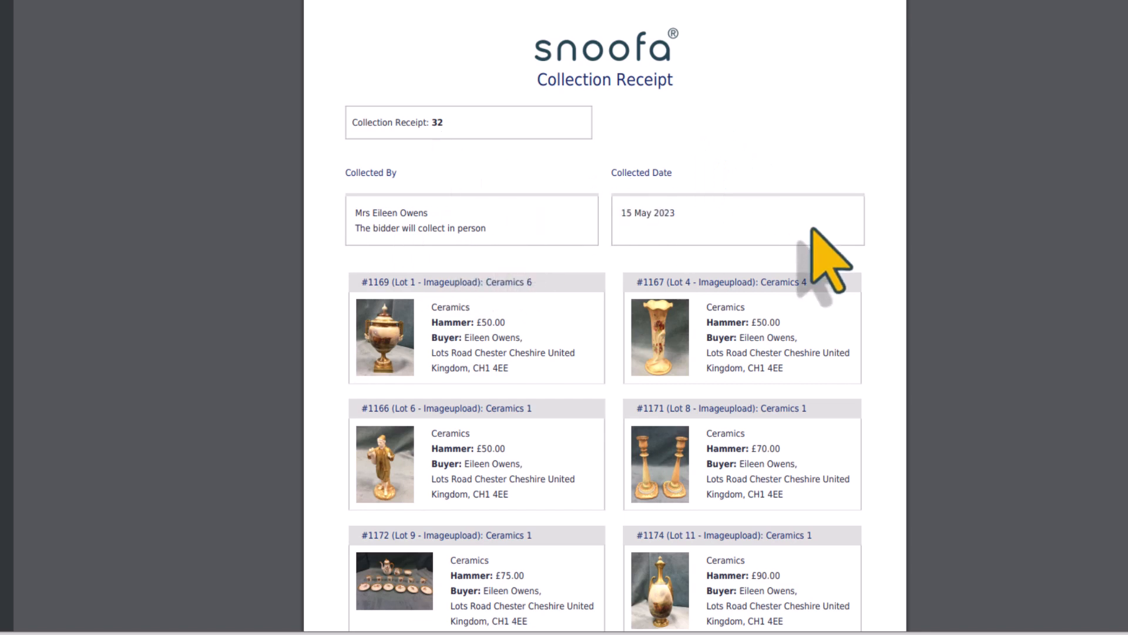
scroll(708, 97, down, 3)
scroll(542, 267, down, 4)
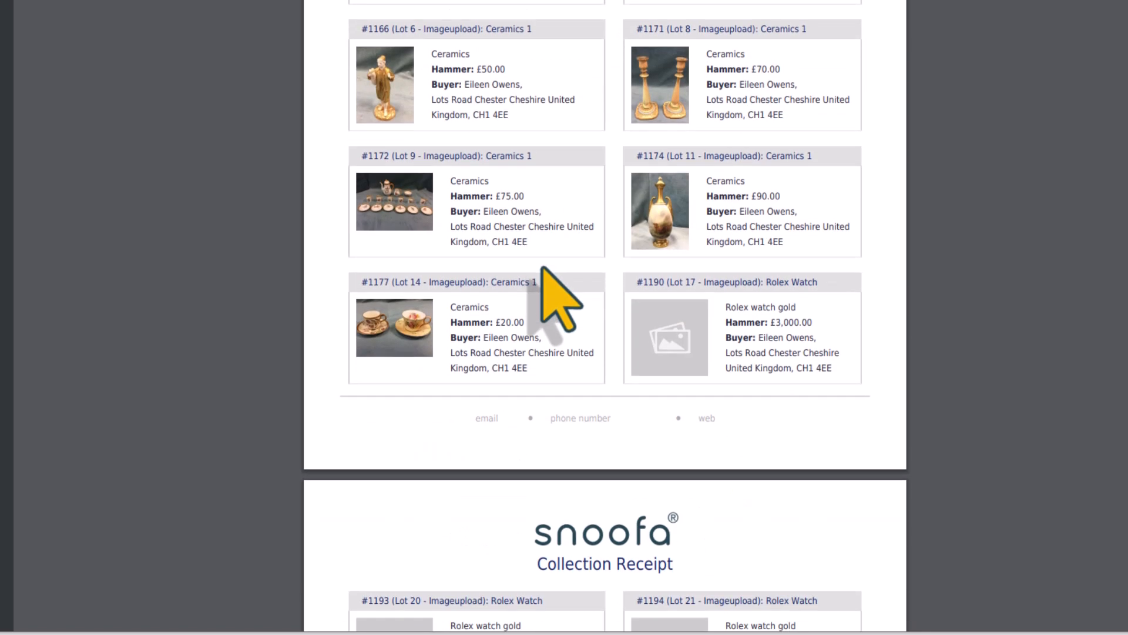
scroll(541, 267, down, 10)
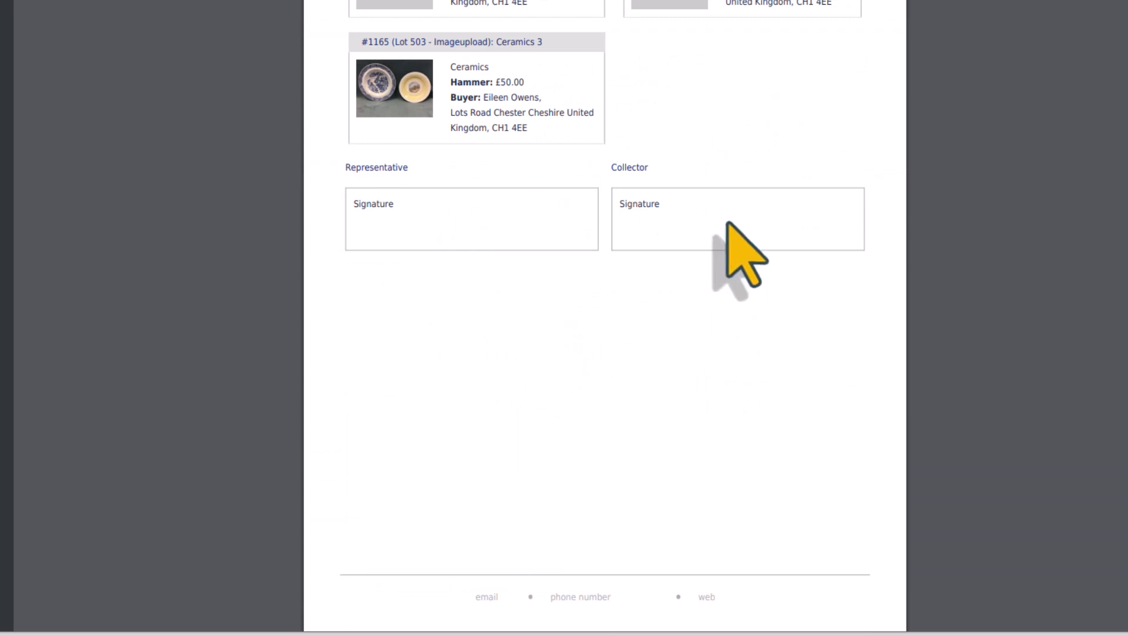
scroll(764, 348, down, 1)
scroll(764, 347, down, 1)
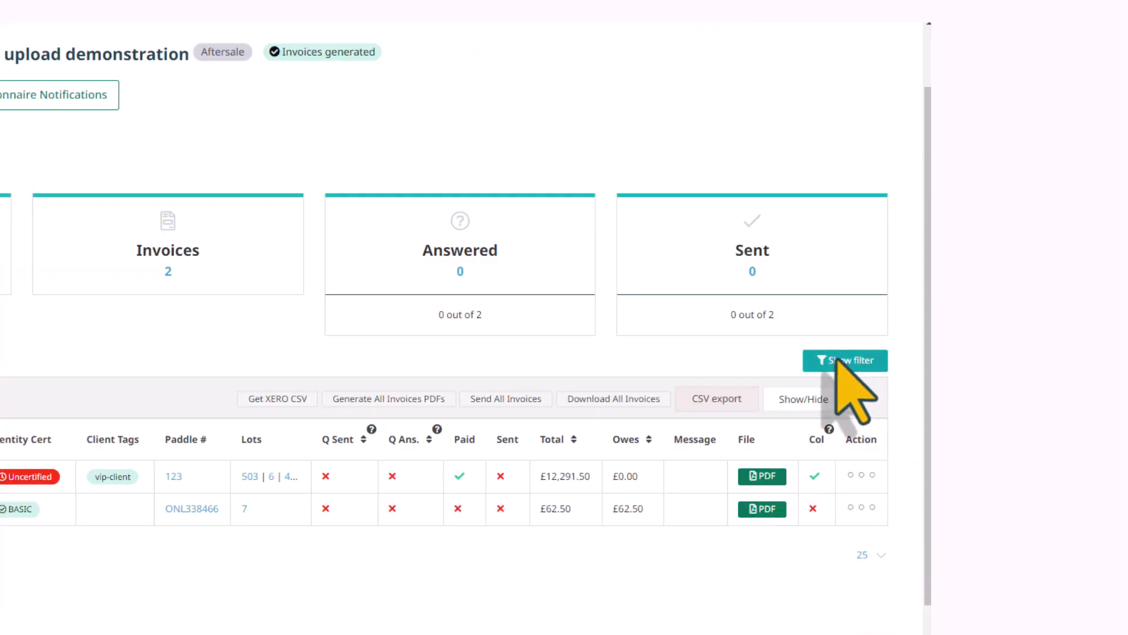
- Show the invoice filters for the Images upload demonstration auction and choose 123 as the paddle
click(840, 363)
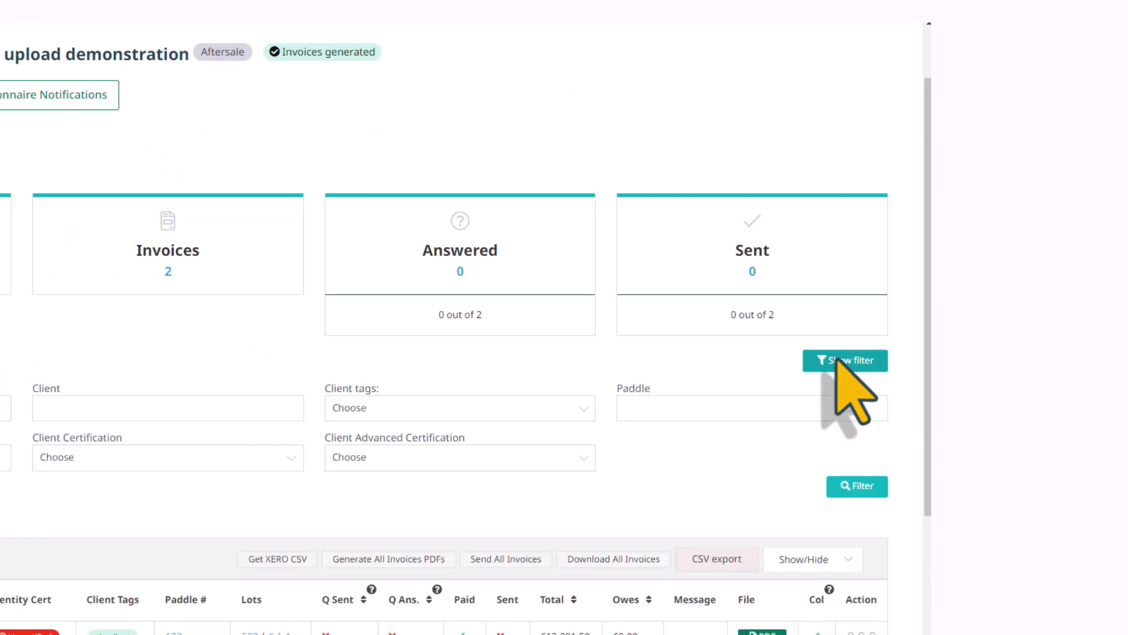
click(662, 409)
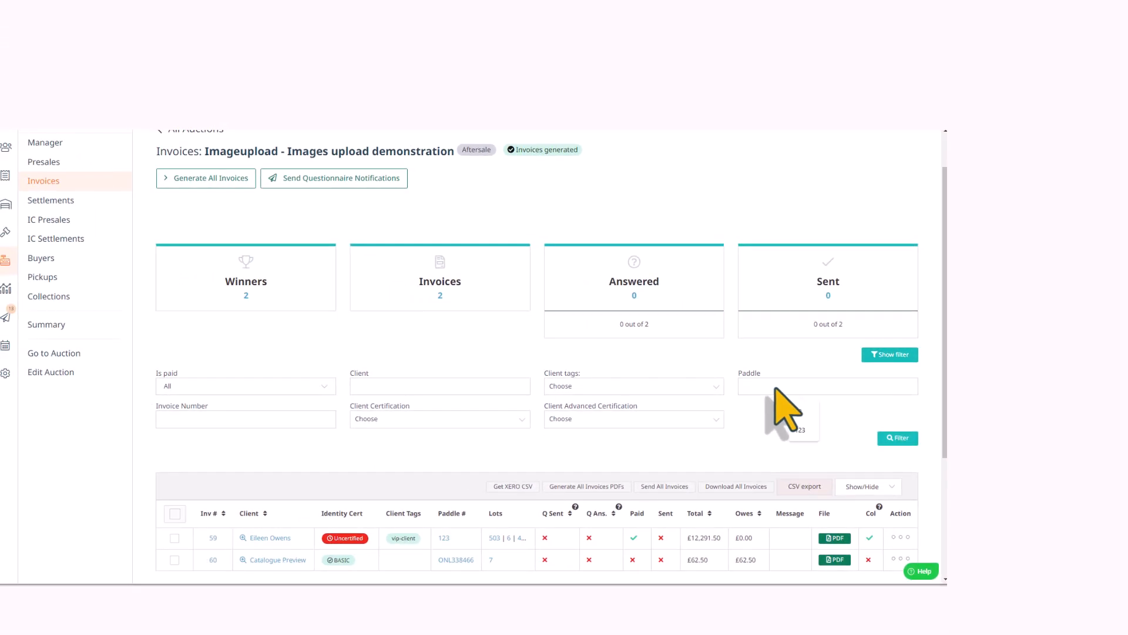
click(785, 411)
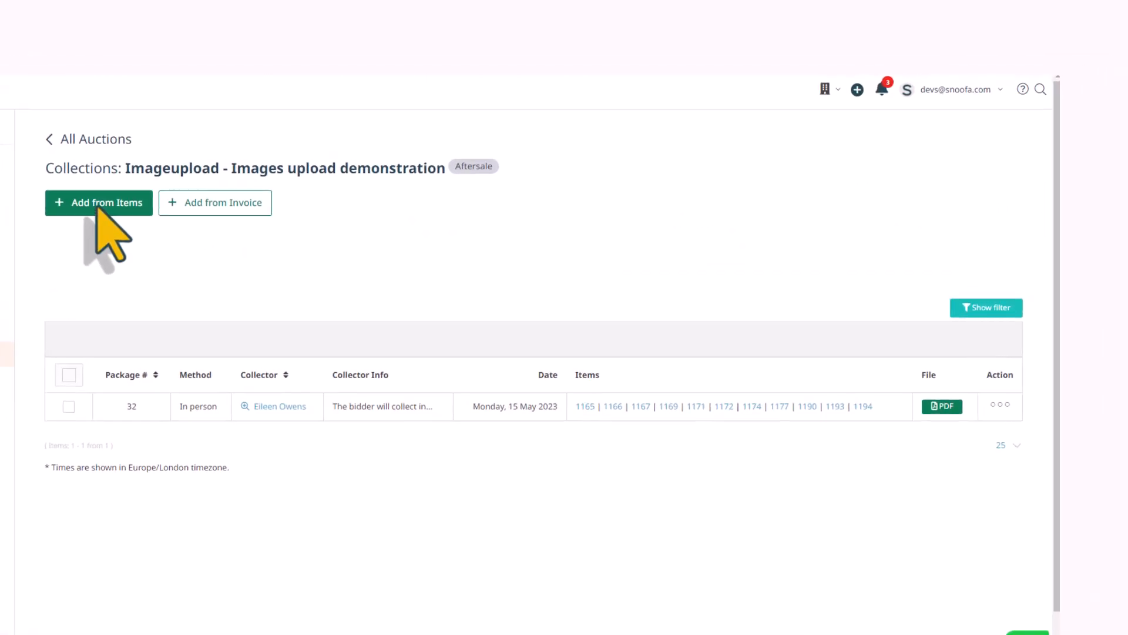
- Start adding a collection from items and set unsold lot 10 as collected in person with collector info "this item is unsold"
click(97, 204)
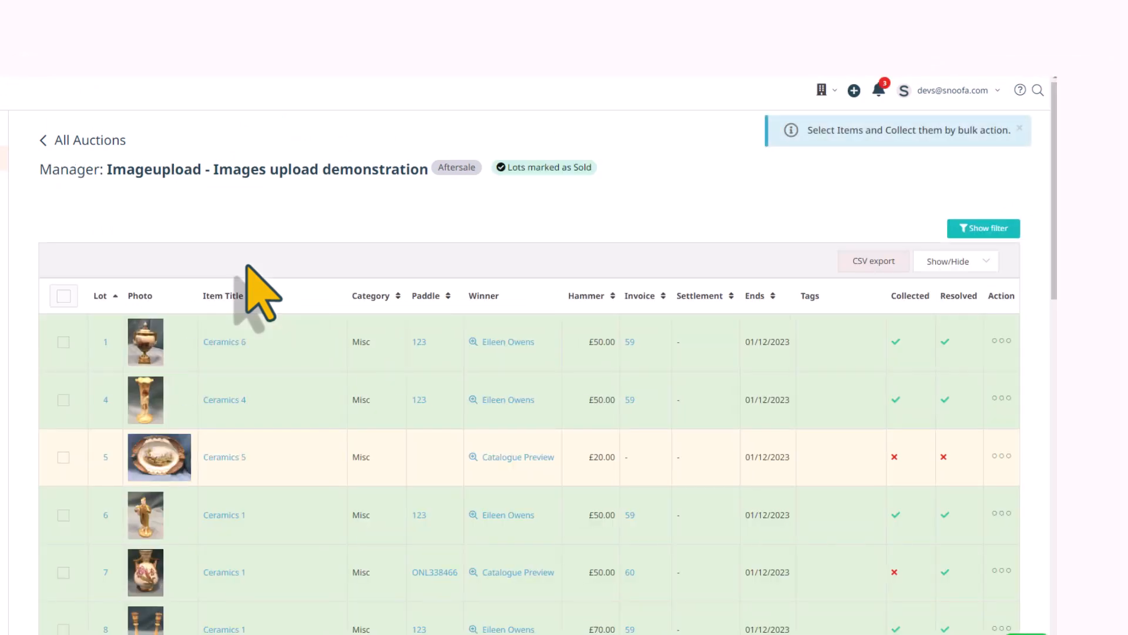
scroll(517, 365, down, 6)
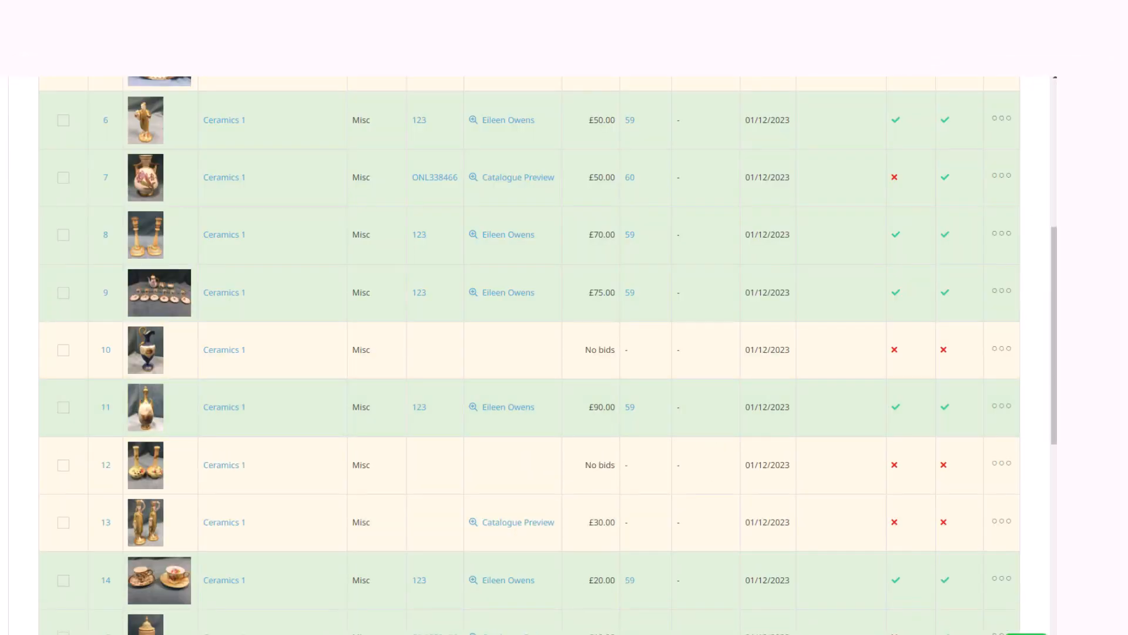
scroll(650, 365, up, 7)
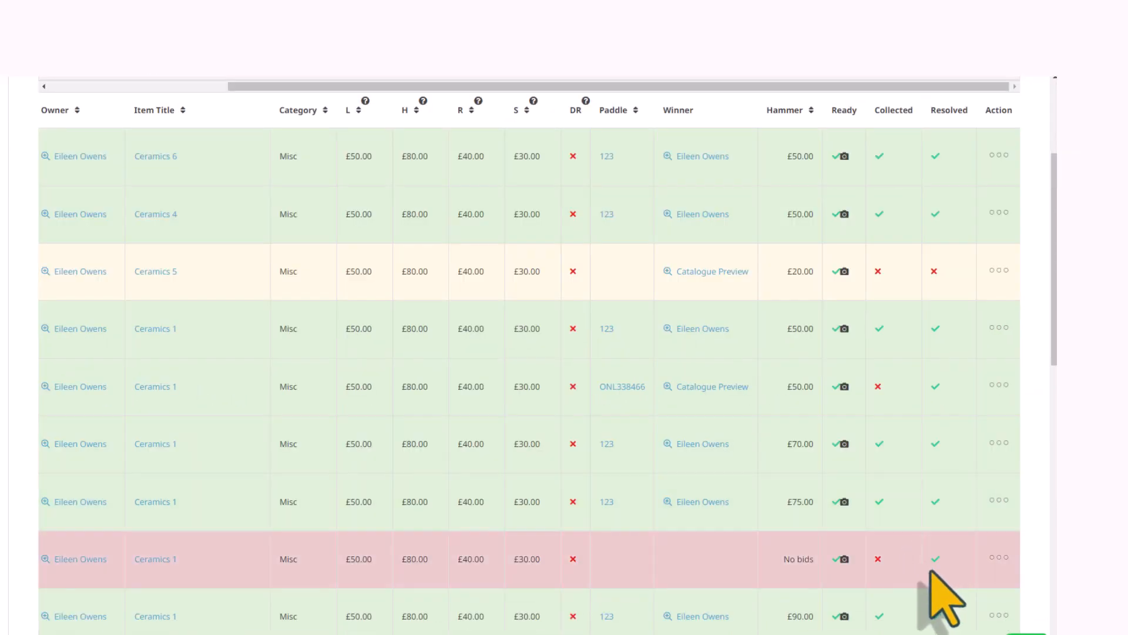
click(998, 558)
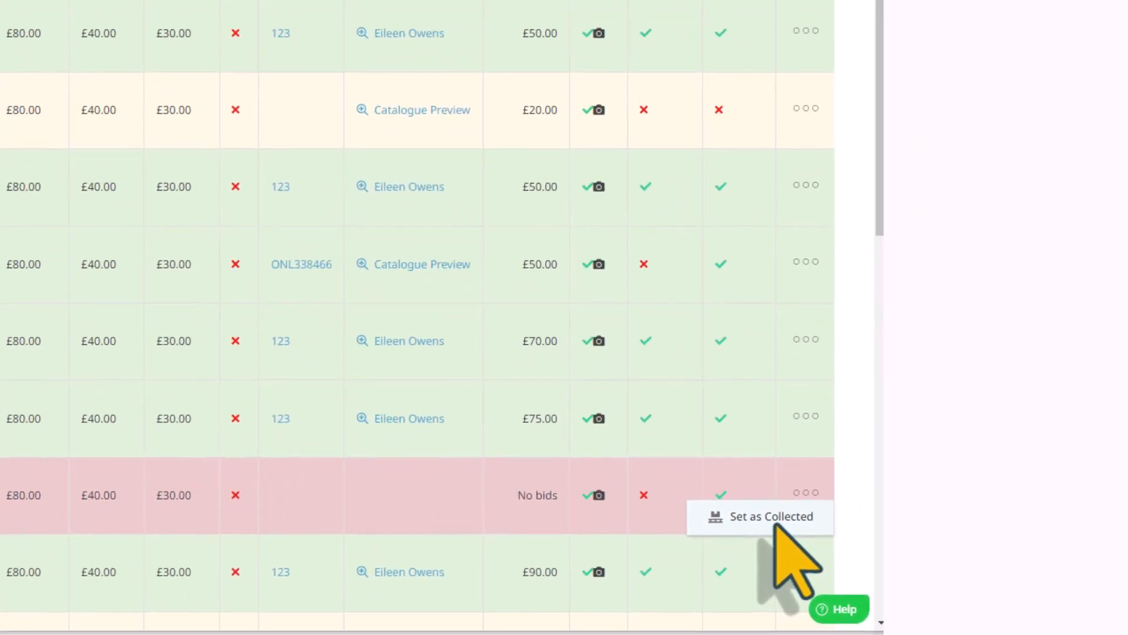
click(768, 519)
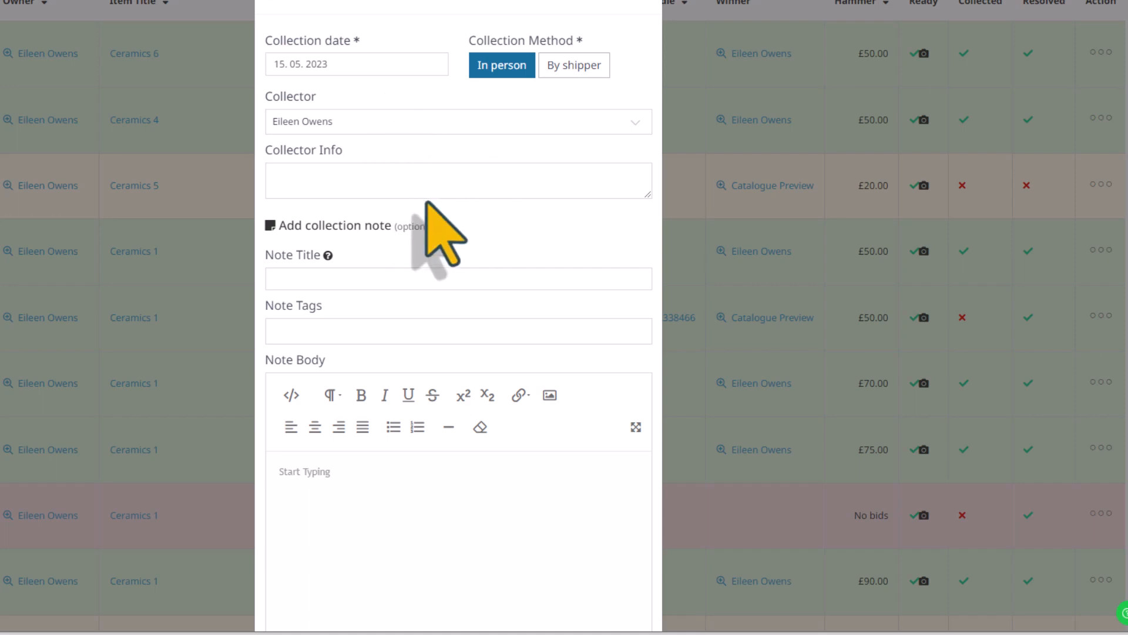
click(316, 187)
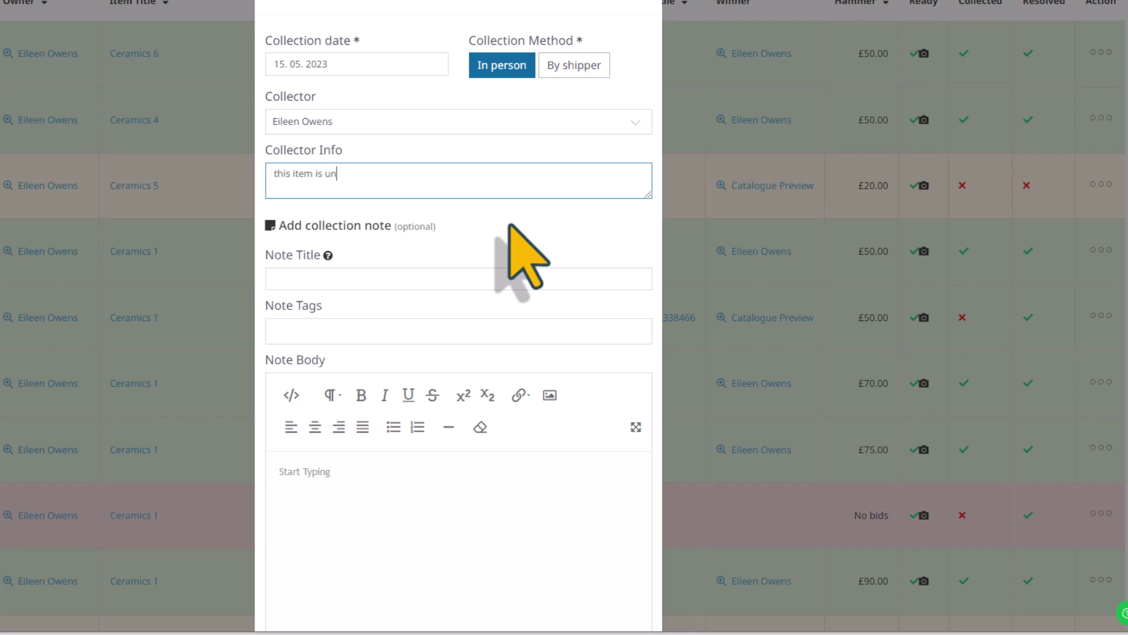
text(d)
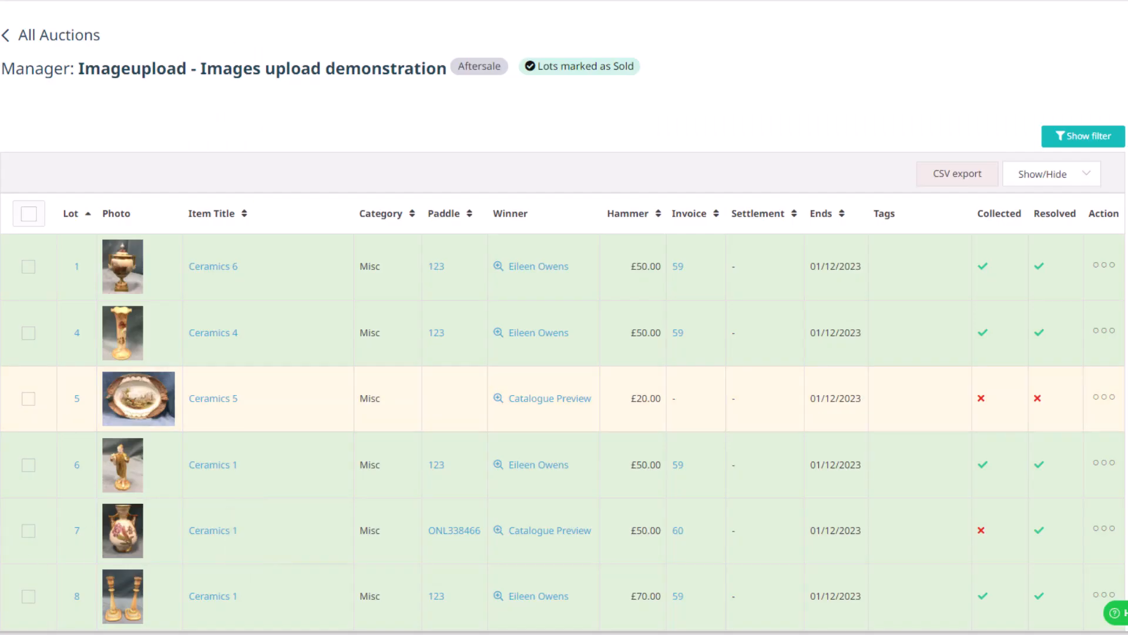
- On the Collections page, open the unsold item's receipt PDF, and cancel the items collection of package 32
click(1, 333)
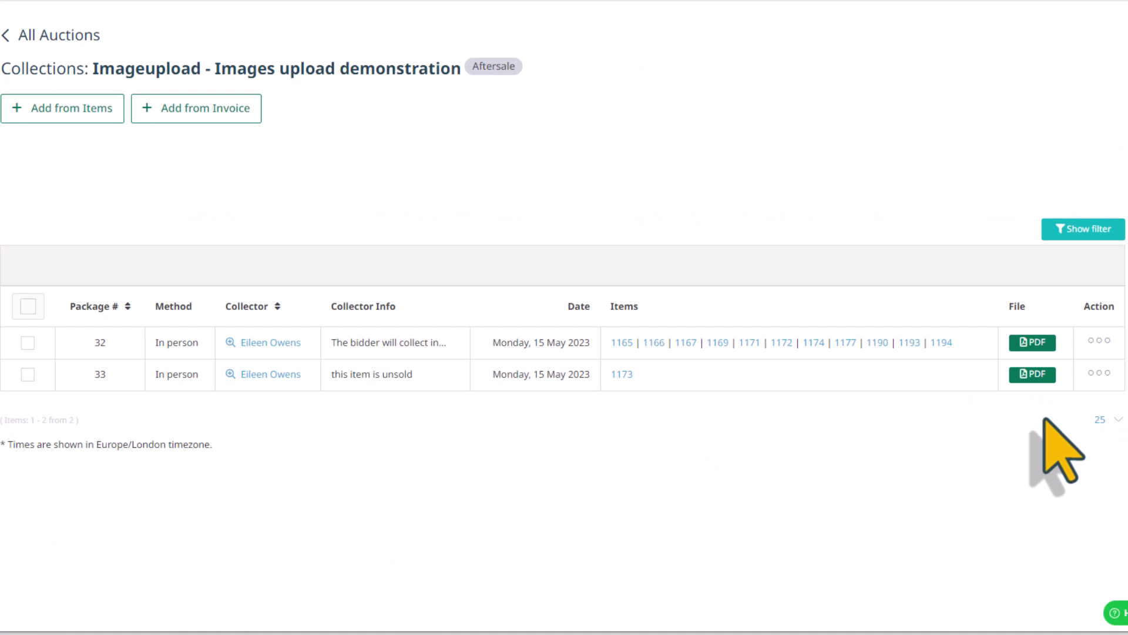
click(1045, 379)
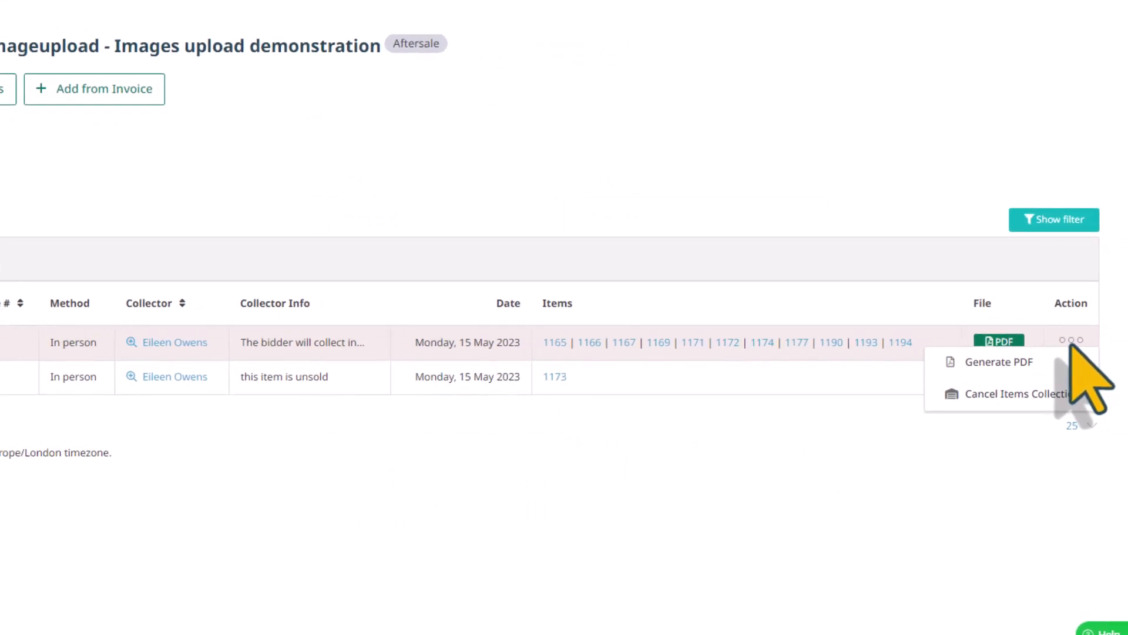
click(995, 398)
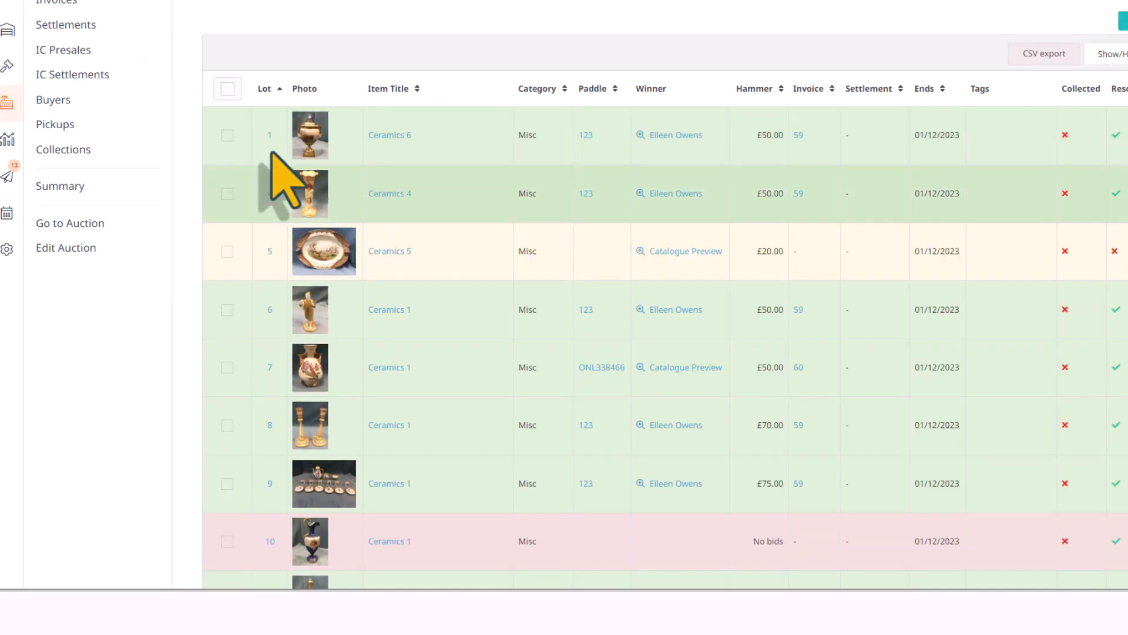
- Select lots 1, 4, 7 and 9 in the auction manager and execute the Set as Collected bulk action
click(227, 135)
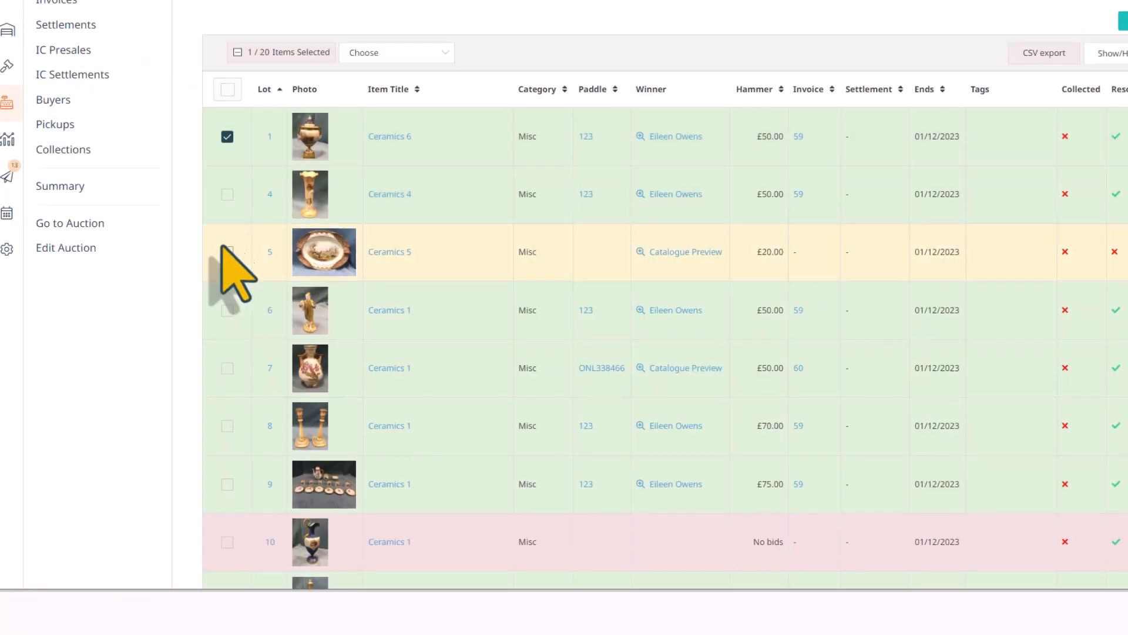
click(228, 195)
click(227, 369)
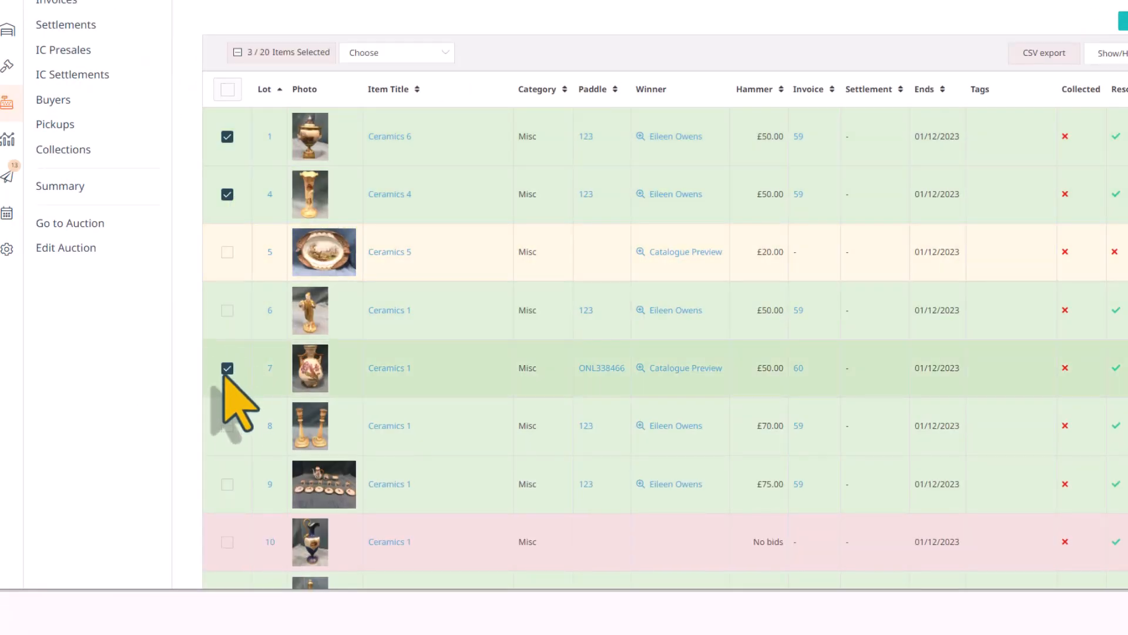
click(227, 483)
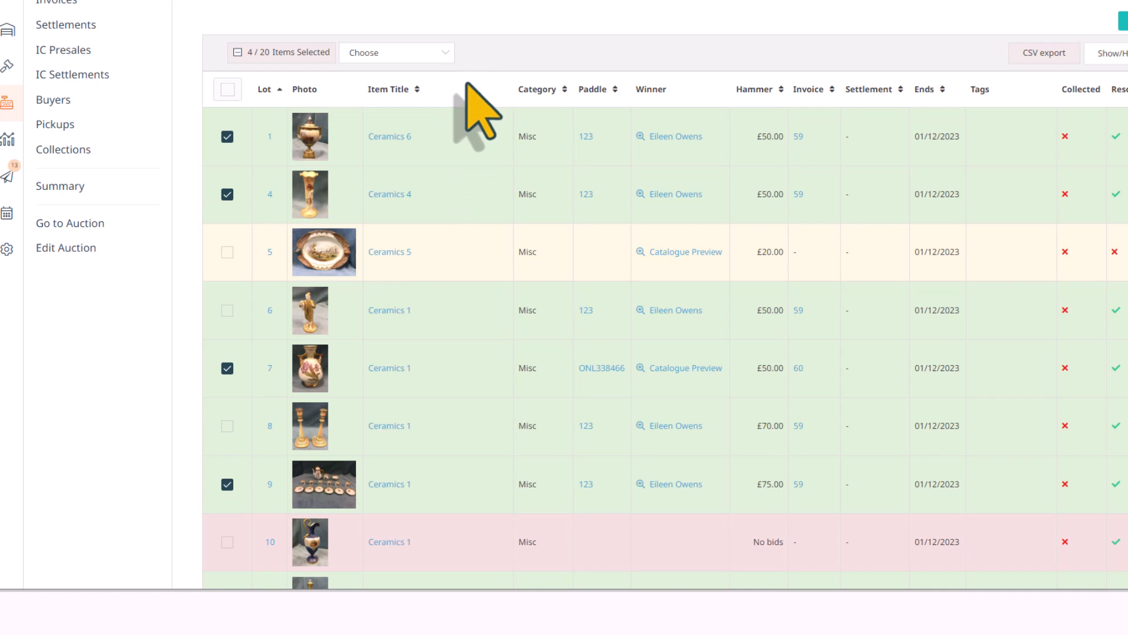
click(440, 52)
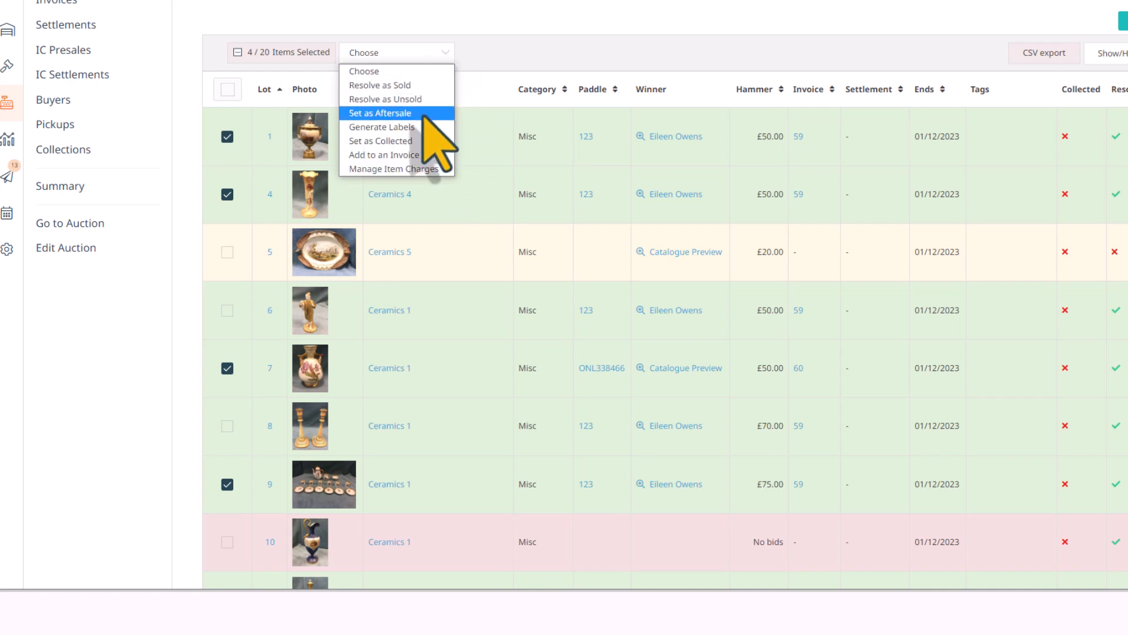
click(397, 141)
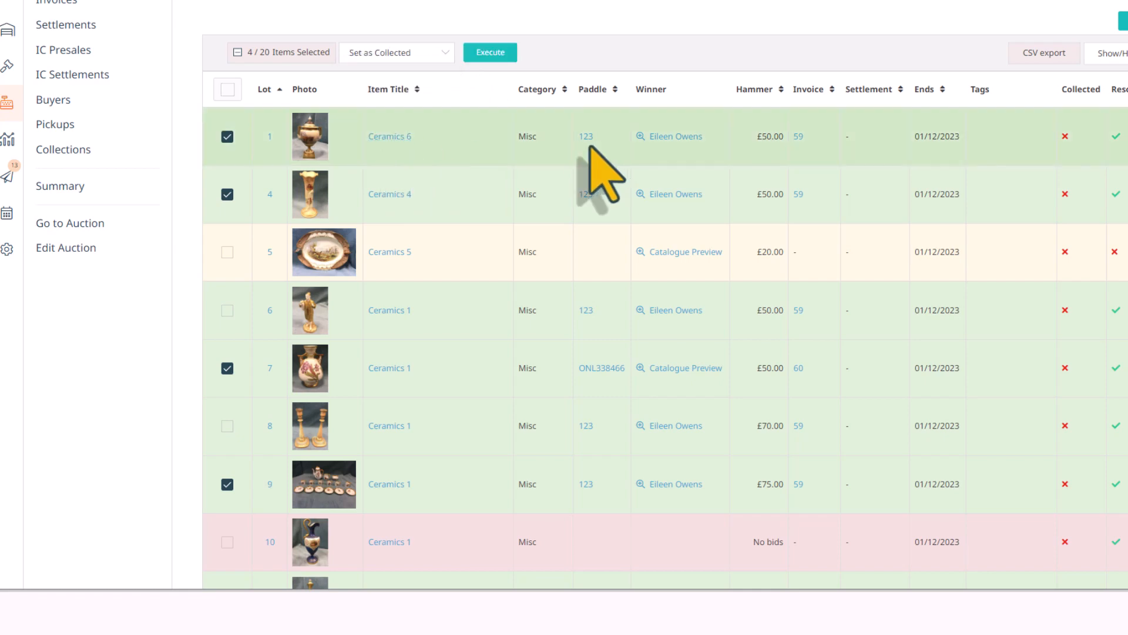
click(490, 51)
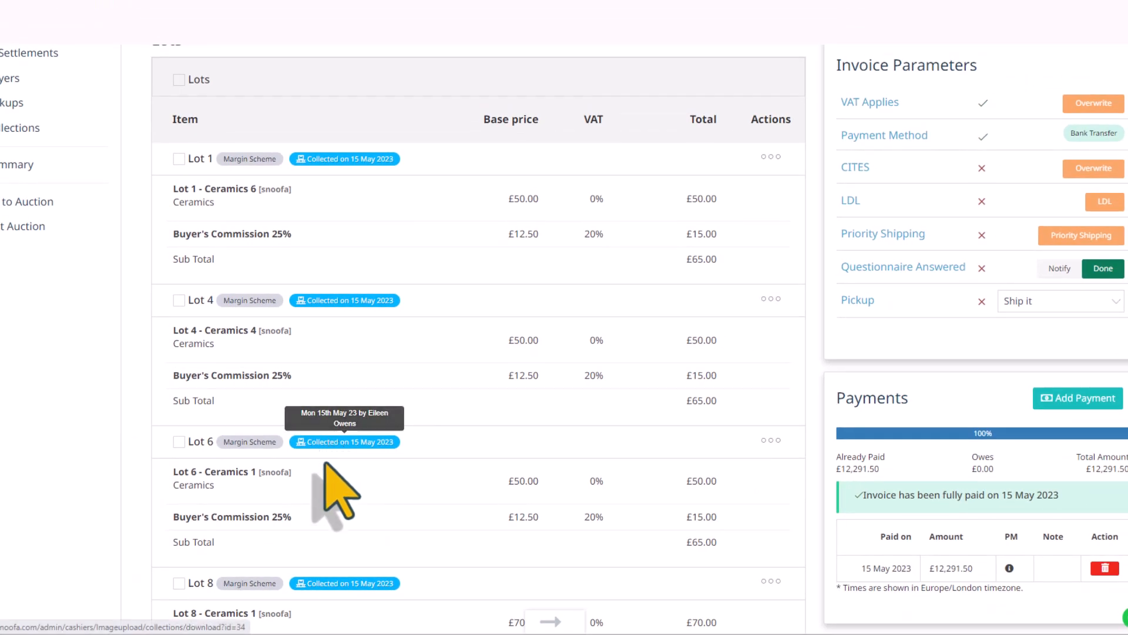
- Look through the lots on the fully paid invoice to check their collection labels
scroll(323, 476, down, 5)
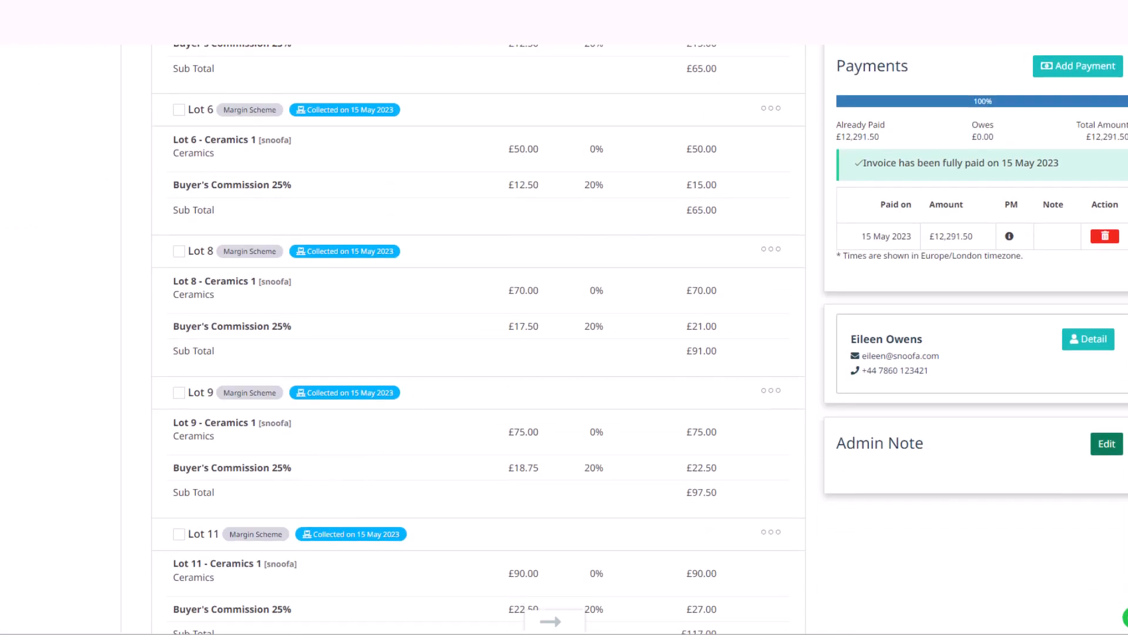